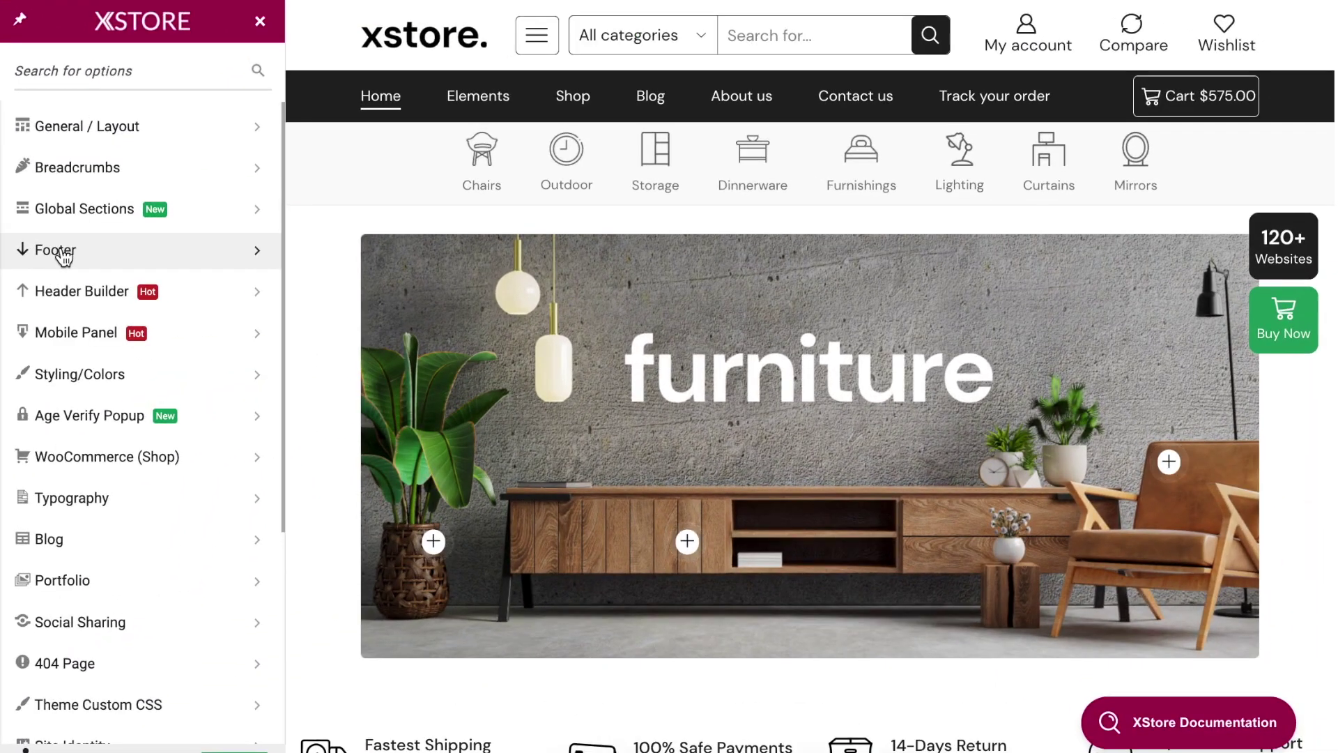
- Look through the General / Layout theme options, including the Static Blocks setting
{"action": "left_click", "coordinate": [63, 255]}
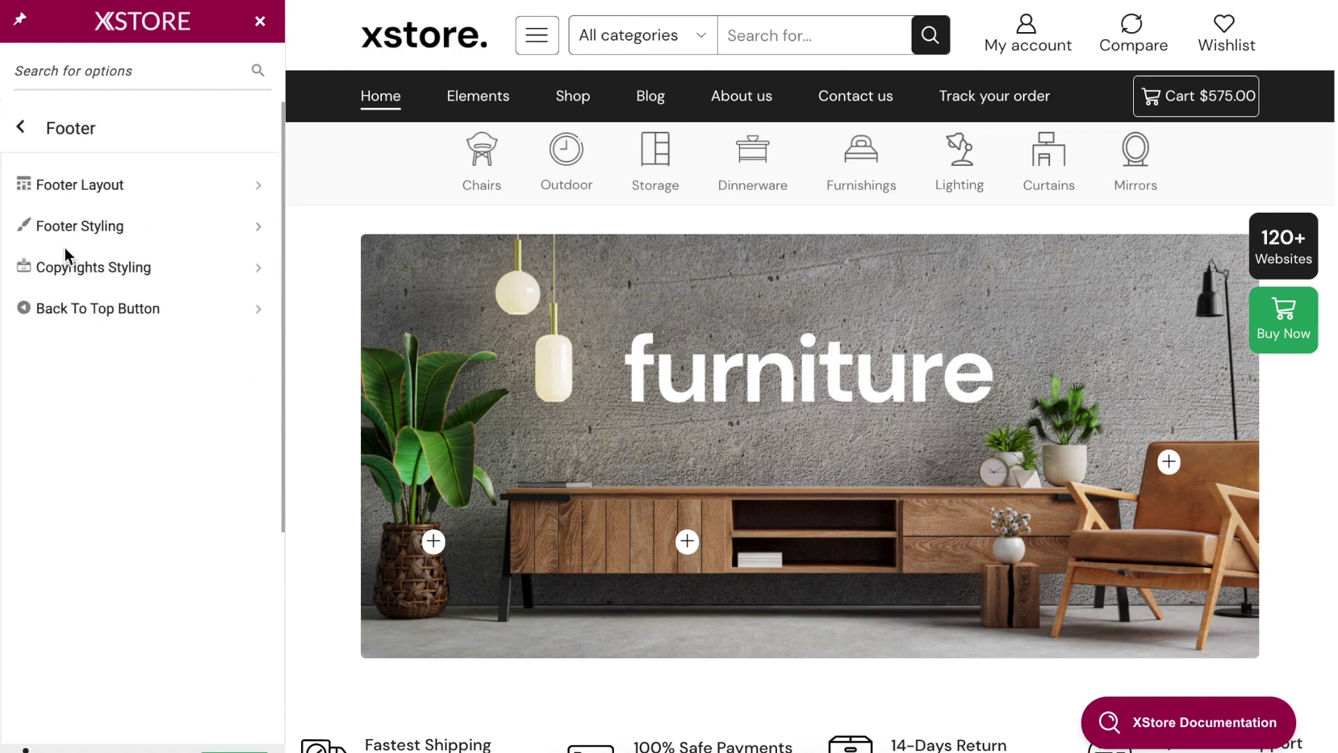
{"action": "left_click", "coordinate": [20, 127]}
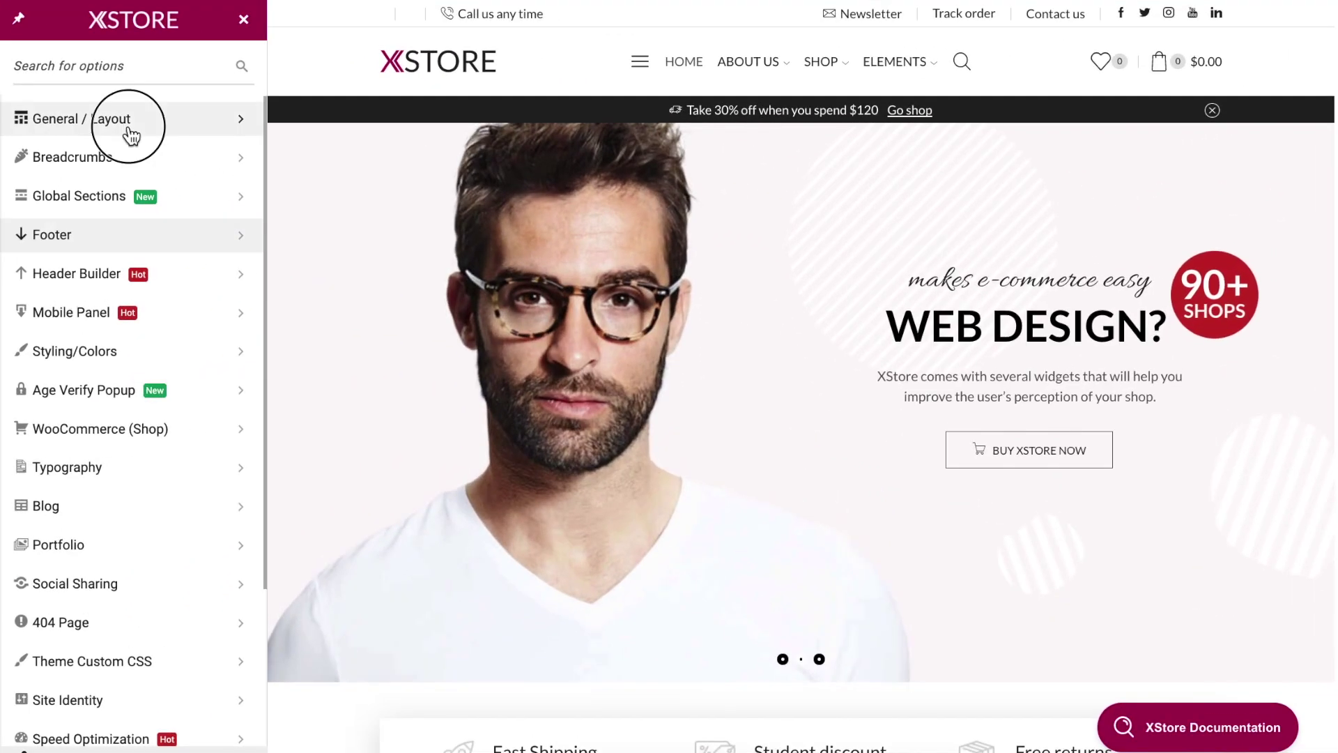
{"action": "left_click", "coordinate": [129, 122]}
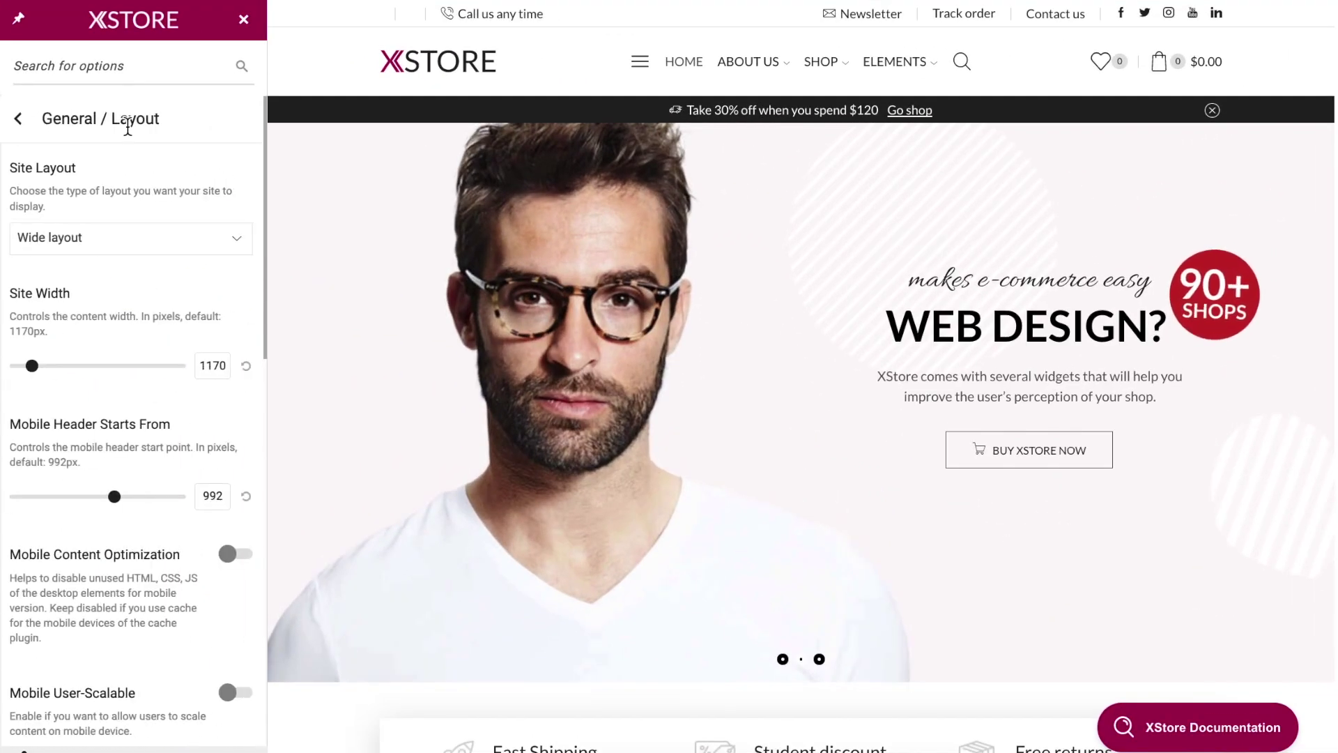
{"action": "scroll", "coordinate": [133, 143], "scroll_direction": "down", "scroll_amount": 8}
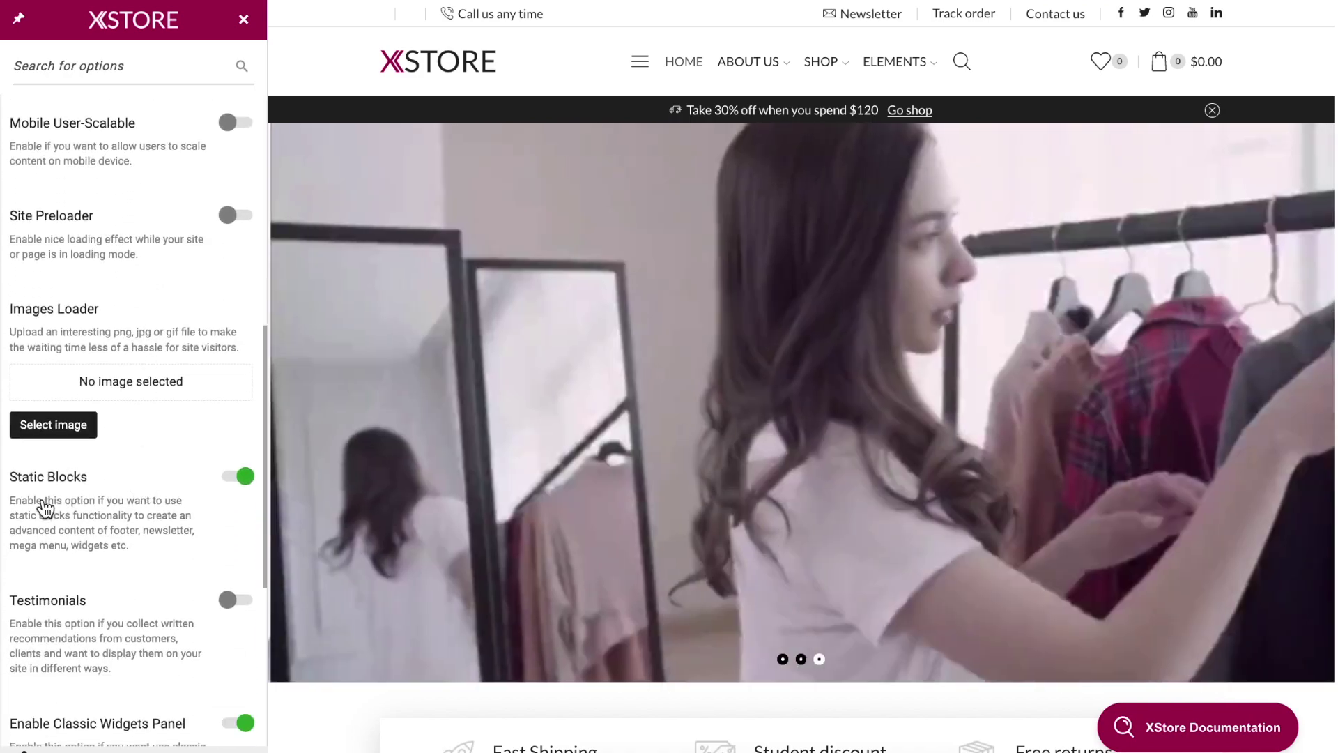
{"action": "scroll", "coordinate": [39, 237], "scroll_direction": "up", "scroll_amount": 8}
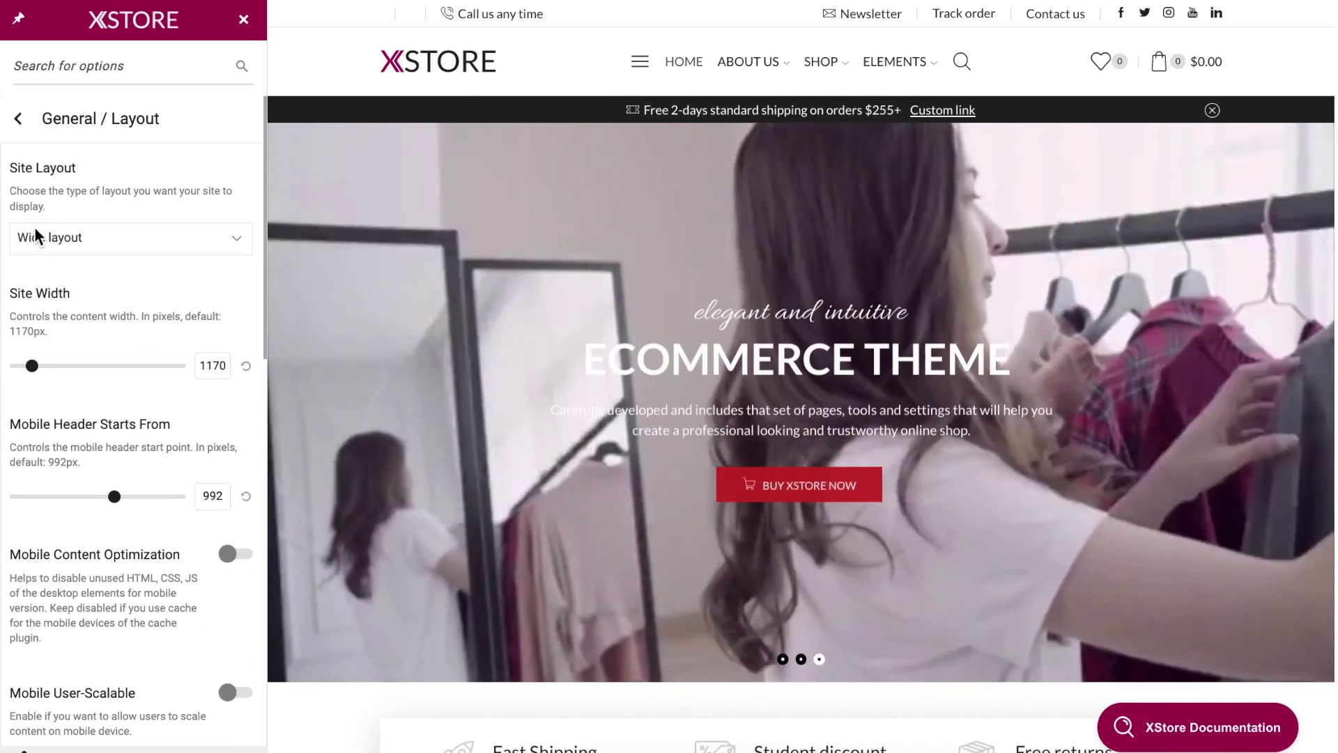
{"action": "left_click", "coordinate": [19, 119]}
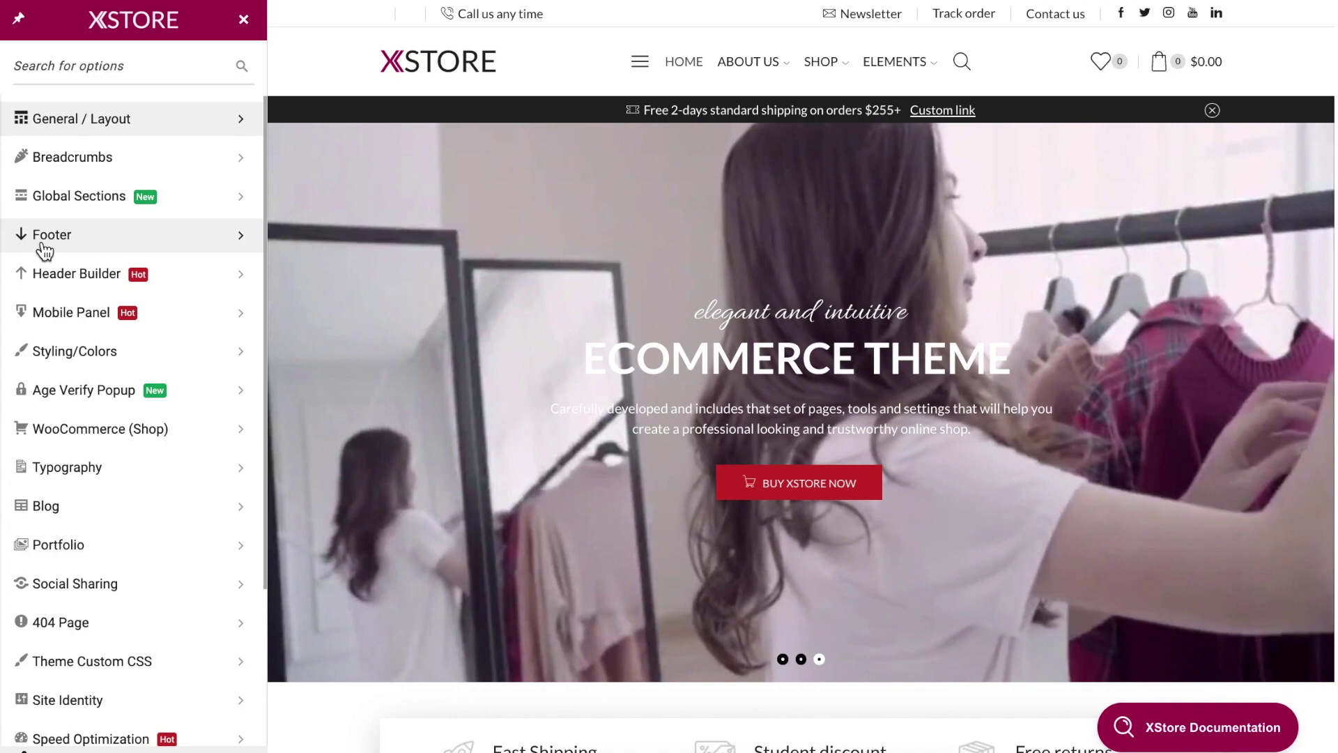
- Set the number of footer columns to 1 Column in the theme's footer layout options
{"action": "left_click", "coordinate": [45, 249]}
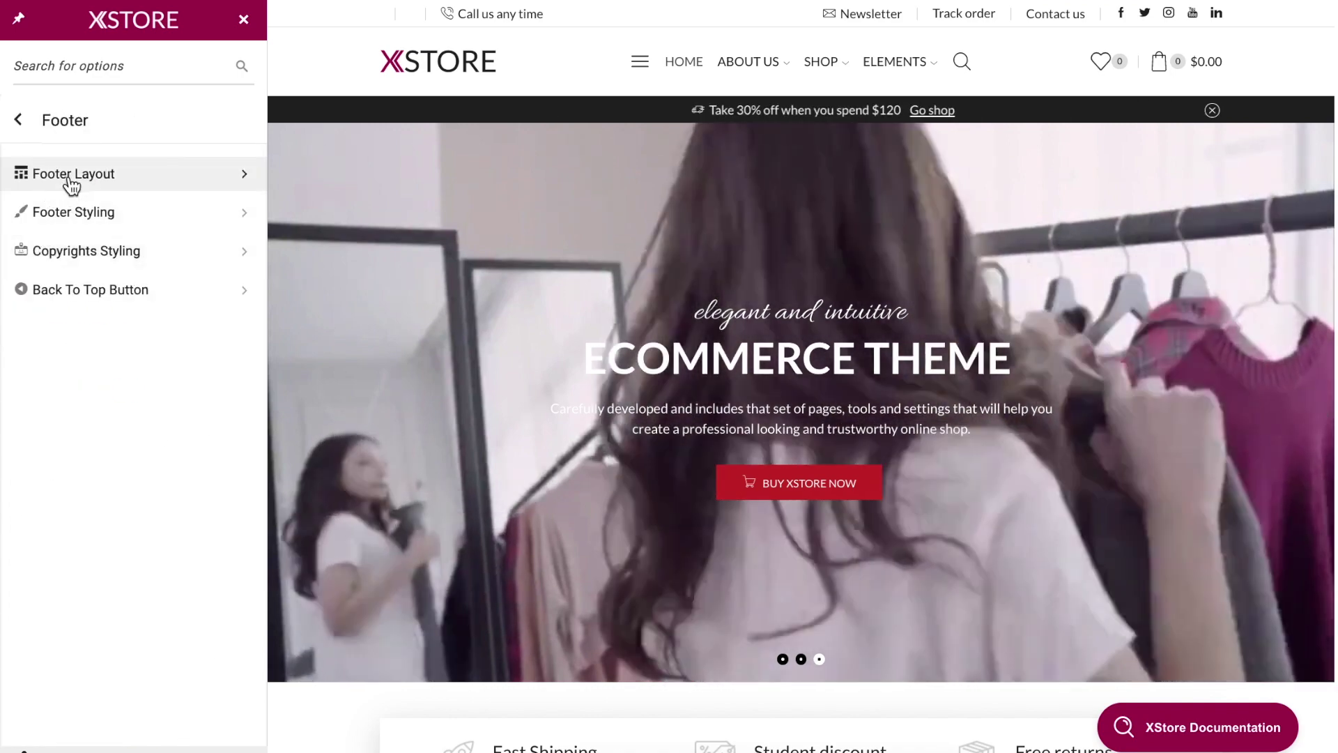
{"action": "left_click", "coordinate": [72, 185]}
{"action": "left_click", "coordinate": [81, 342]}
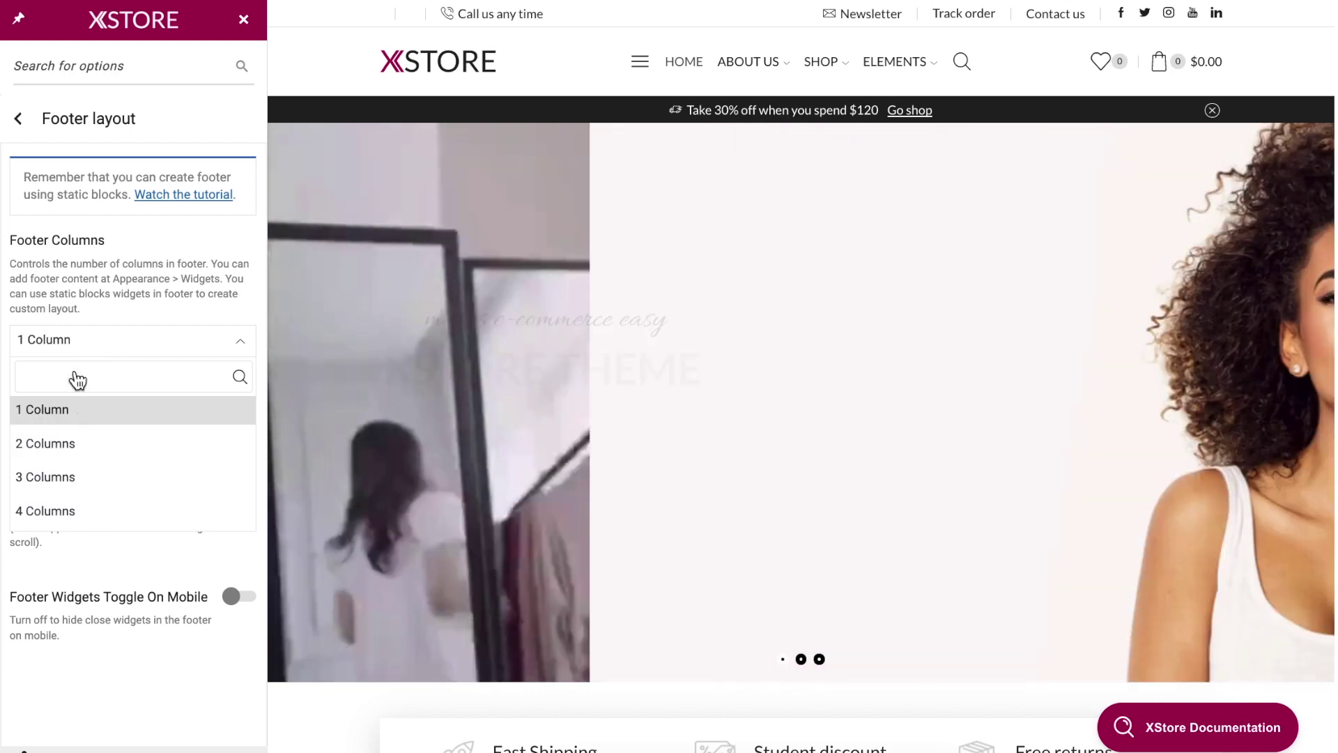
{"action": "left_click", "coordinate": [81, 407]}
{"action": "left_click", "coordinate": [19, 119]}
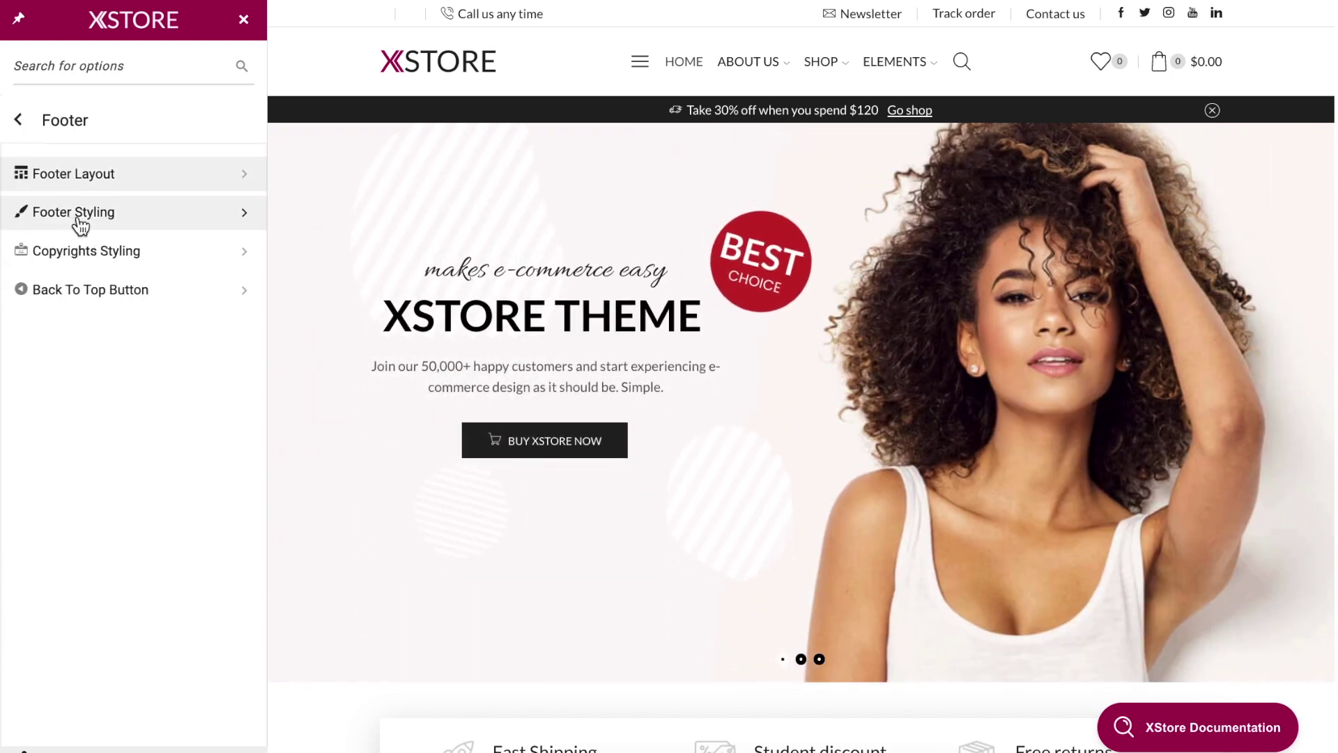
- Make the footer background color fully transparent in the footer styling options, and check the footer paddings and border bottom width
{"action": "left_click", "coordinate": [77, 225]}
{"action": "scroll", "coordinate": [128, 221], "scroll_direction": "down", "scroll_amount": 3}
{"action": "left_click", "coordinate": [83, 328]}
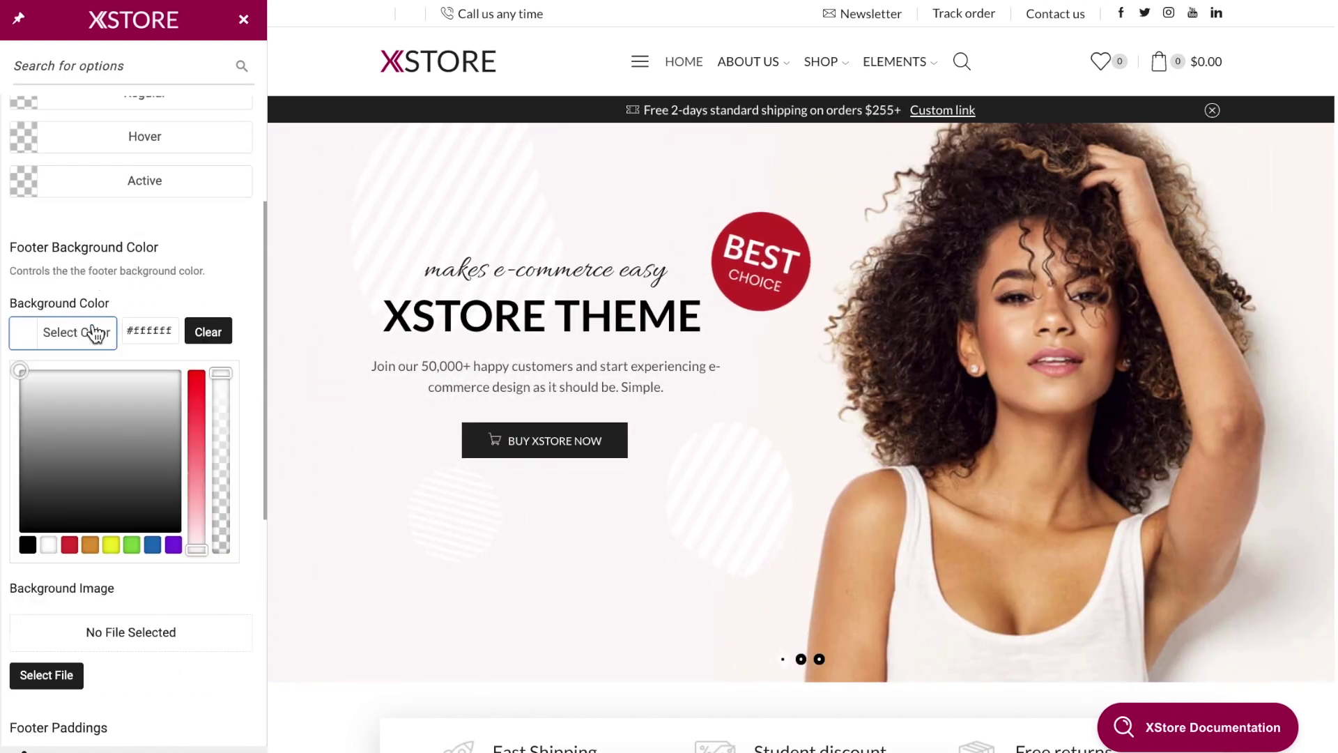
{"action": "left_click_drag", "start_coordinate": [215, 373], "coordinate": [220, 481]}
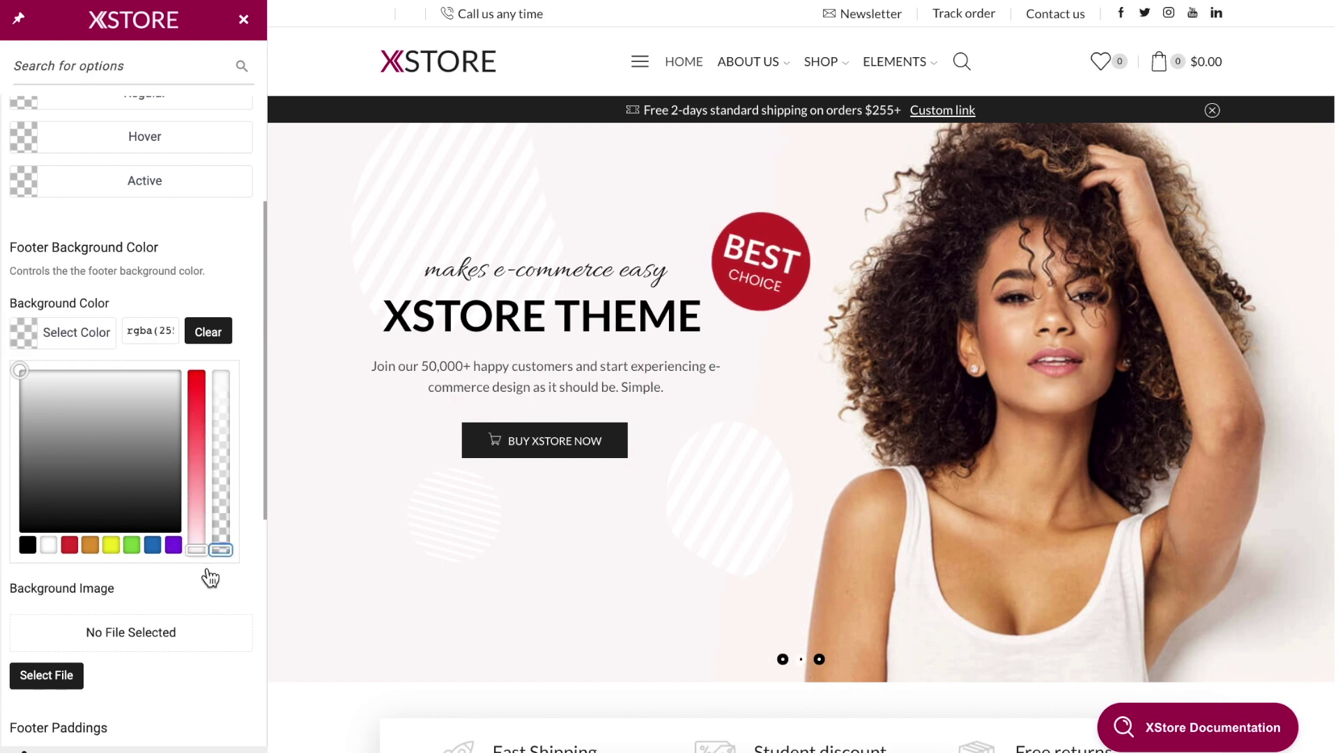
{"action": "left_click", "coordinate": [208, 571]}
{"action": "left_click", "coordinate": [199, 516]}
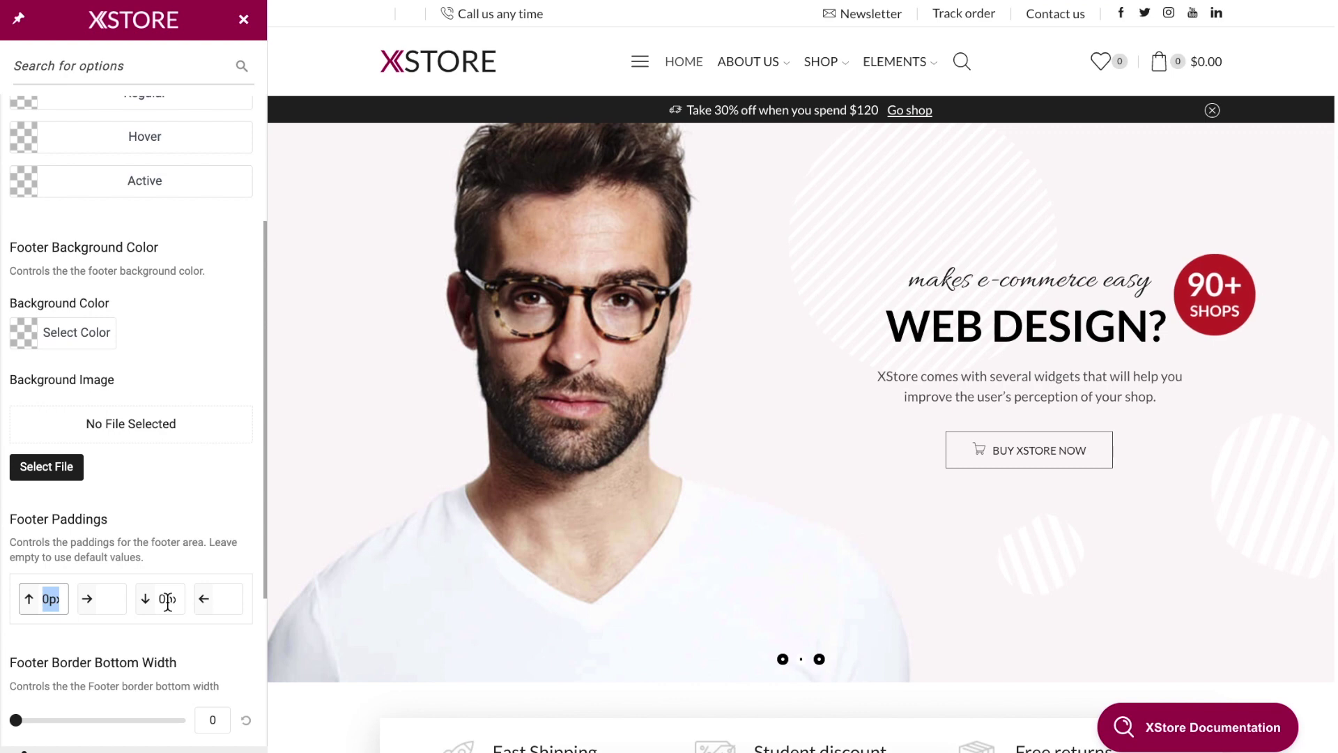
{"action": "left_click", "coordinate": [231, 731]}
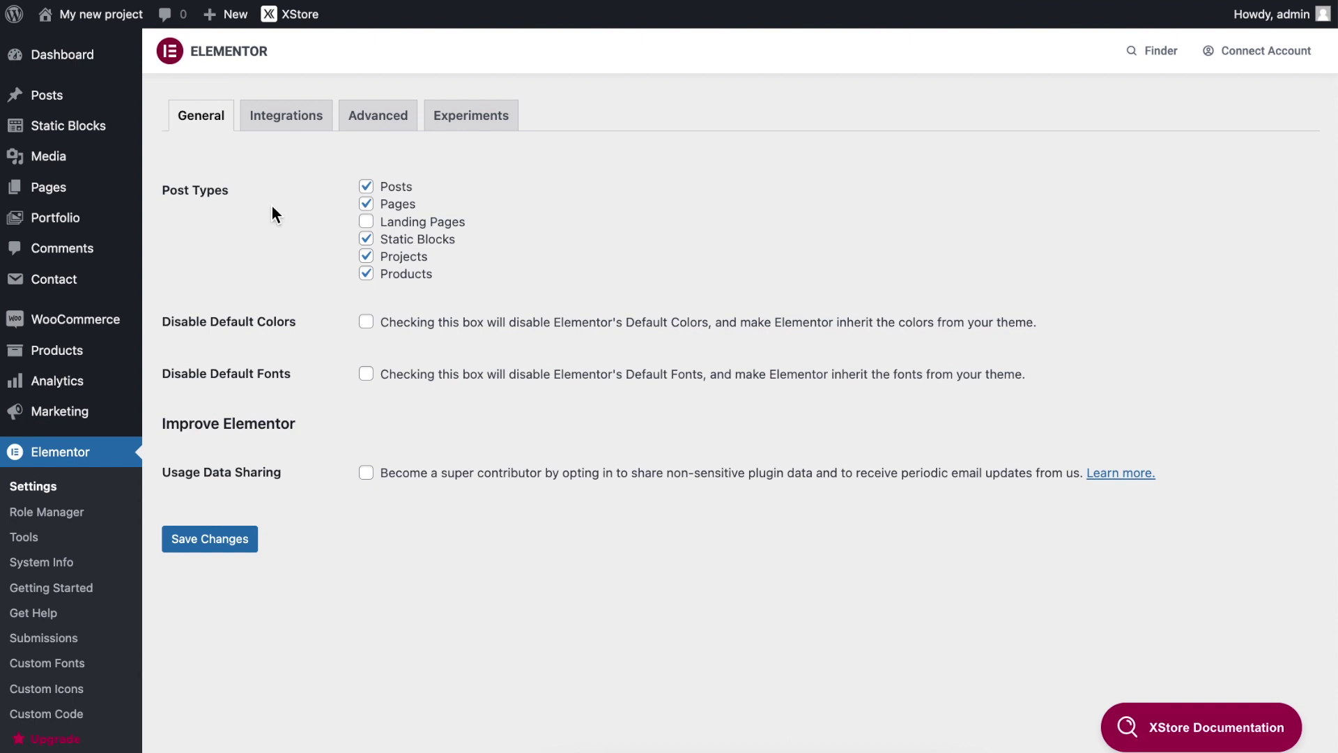
- Create and publish a new static block titled "My footer" and open it for editing in Elementor
{"action": "mouse_move", "coordinate": [95, 131]}
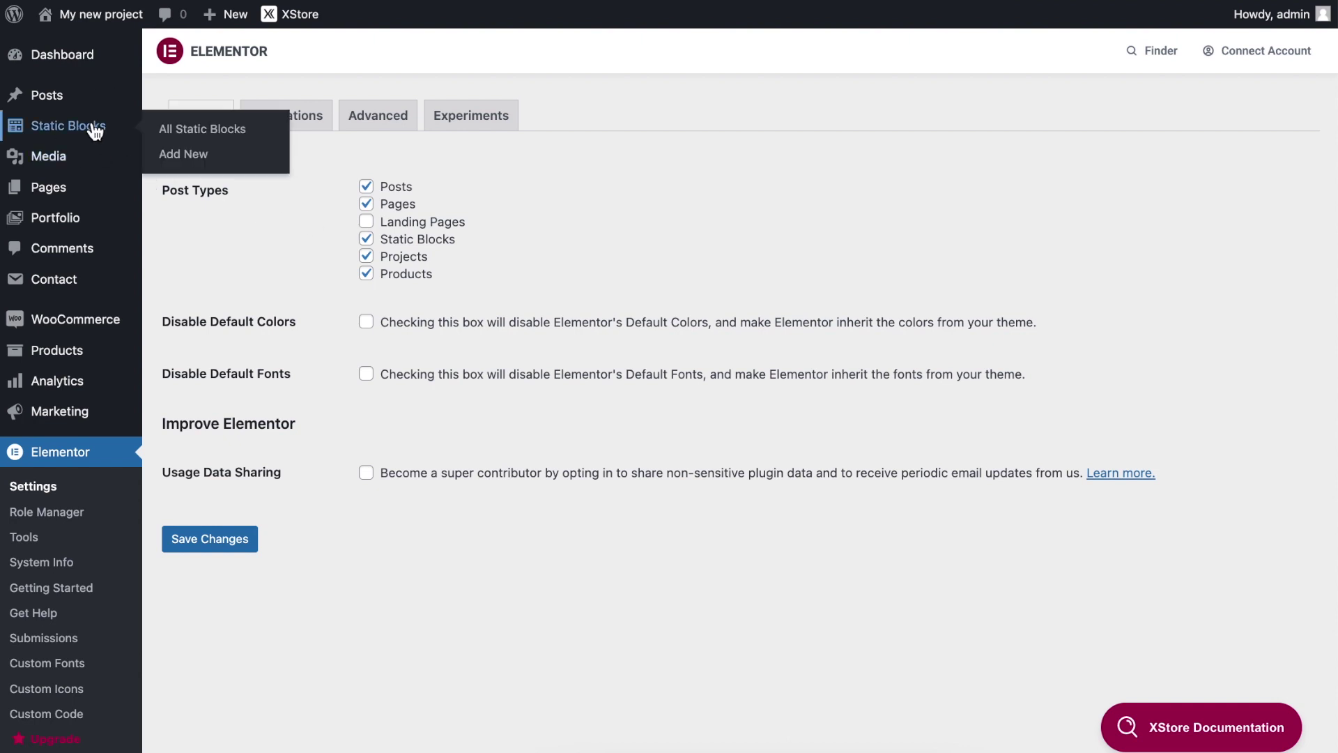
{"action": "left_click", "coordinate": [95, 131]}
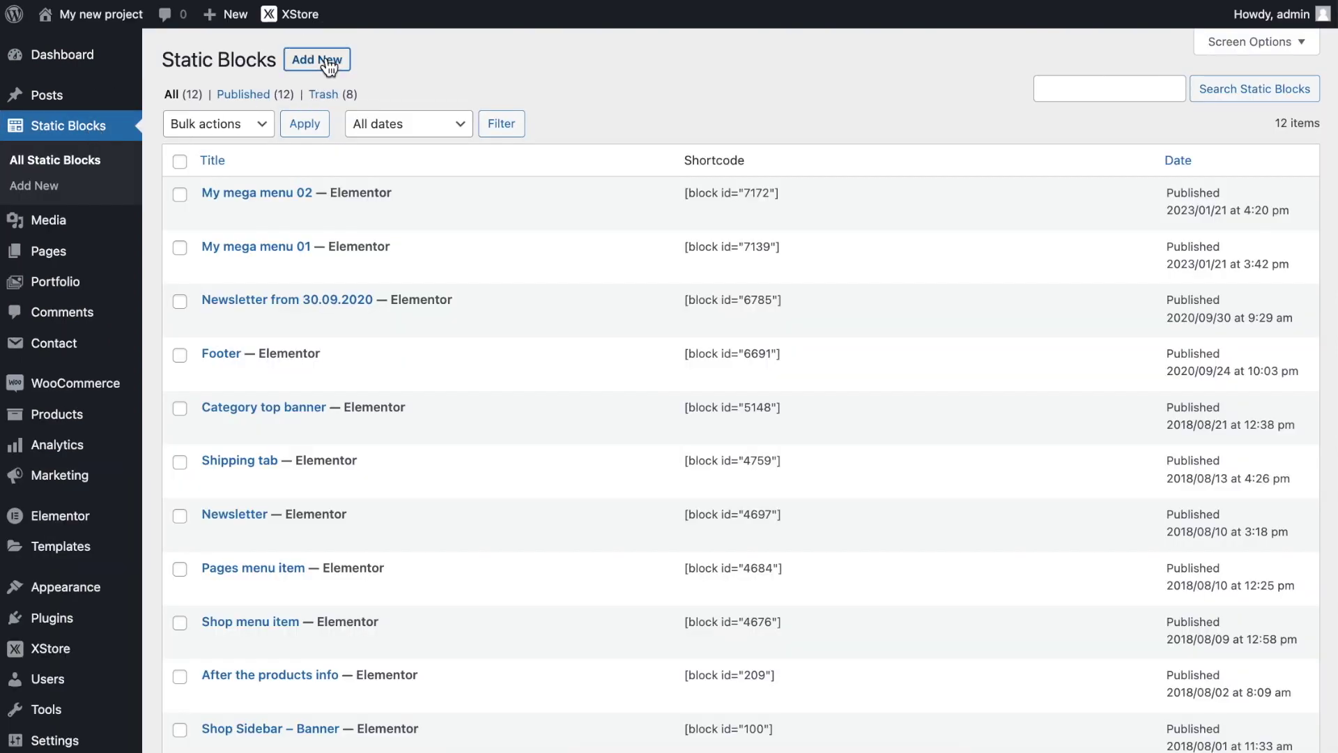
{"action": "left_click", "coordinate": [333, 67]}
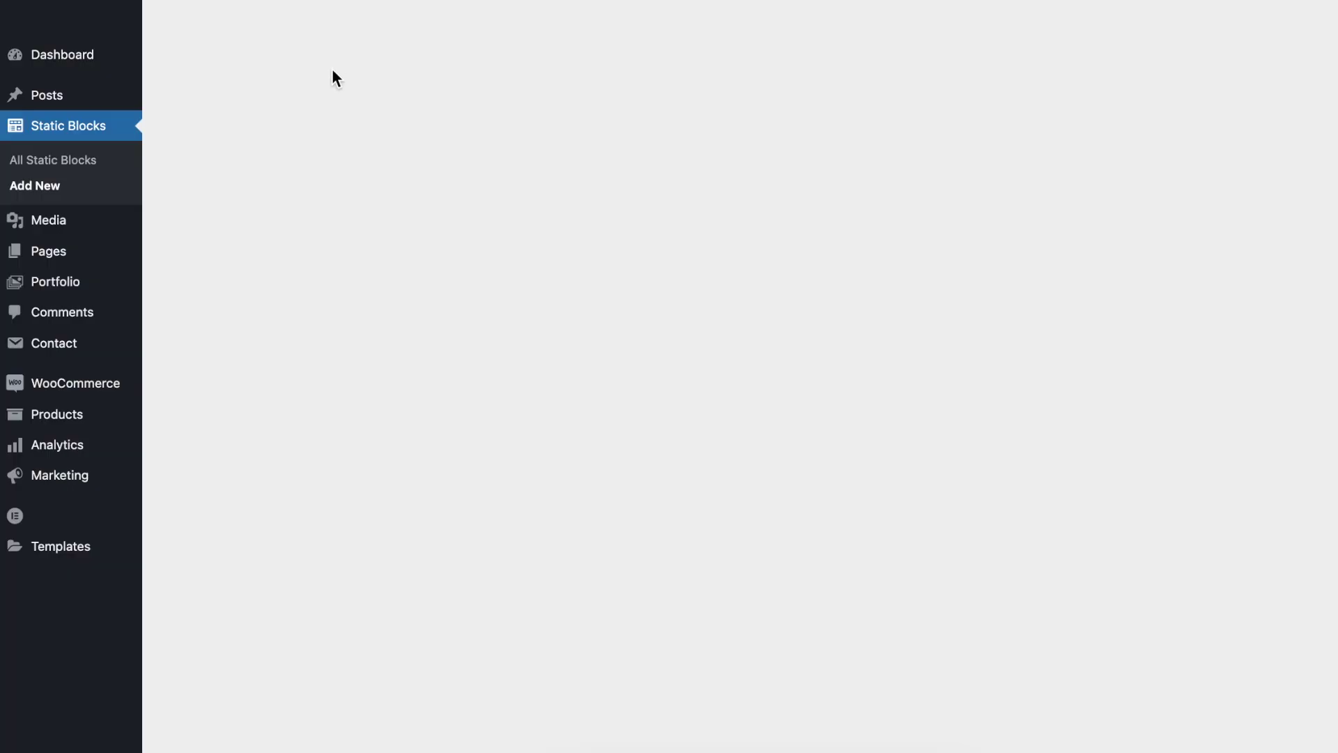
{"action": "type", "text": "My footer"}
{"action": "left_click", "coordinate": [1279, 276]}
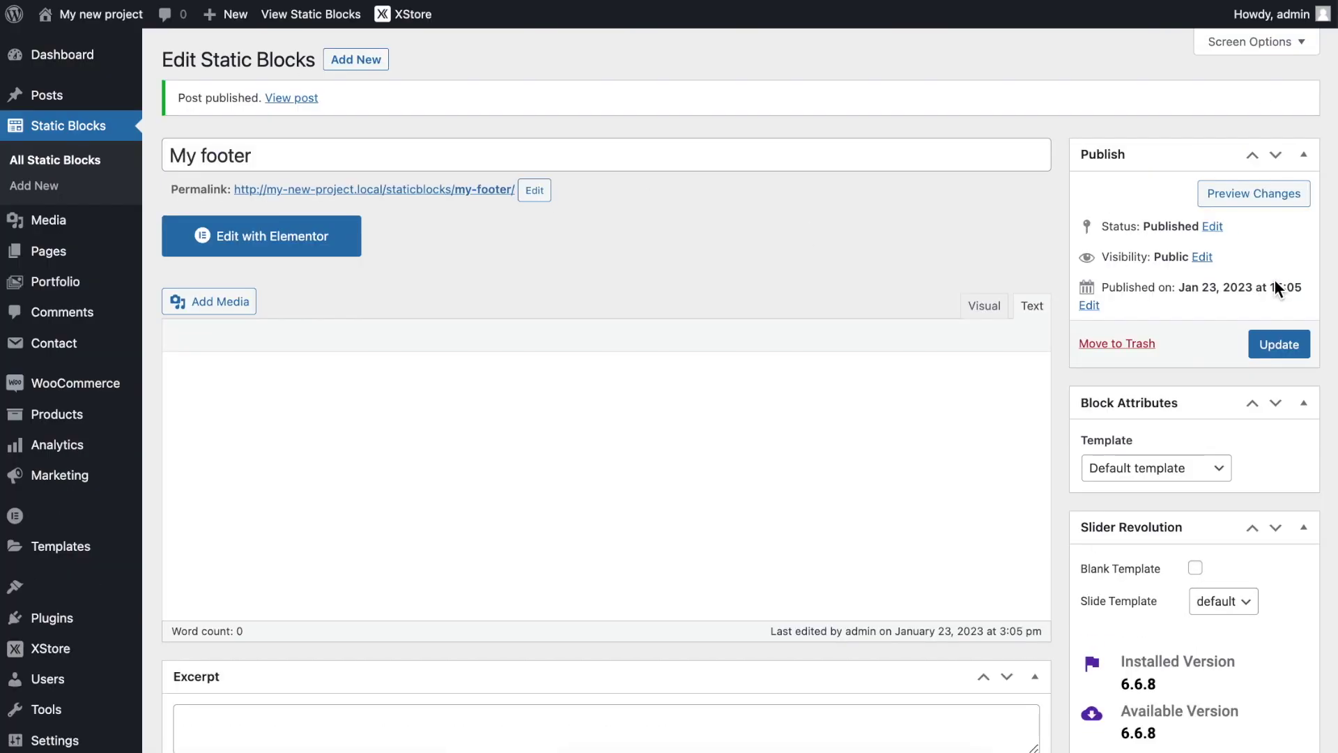
{"action": "left_click", "coordinate": [318, 237]}
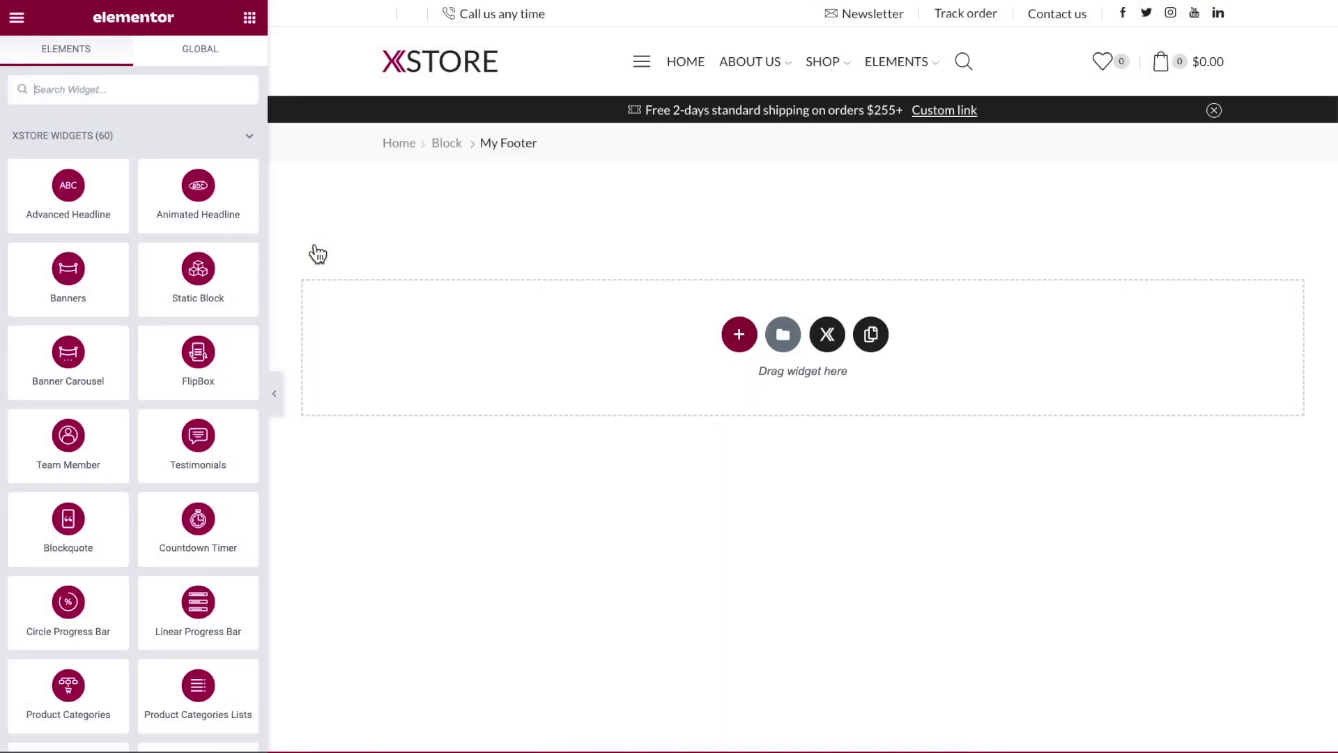
- Add a single-column section to the footer block and duplicate its column
{"action": "left_click", "coordinate": [741, 335]}
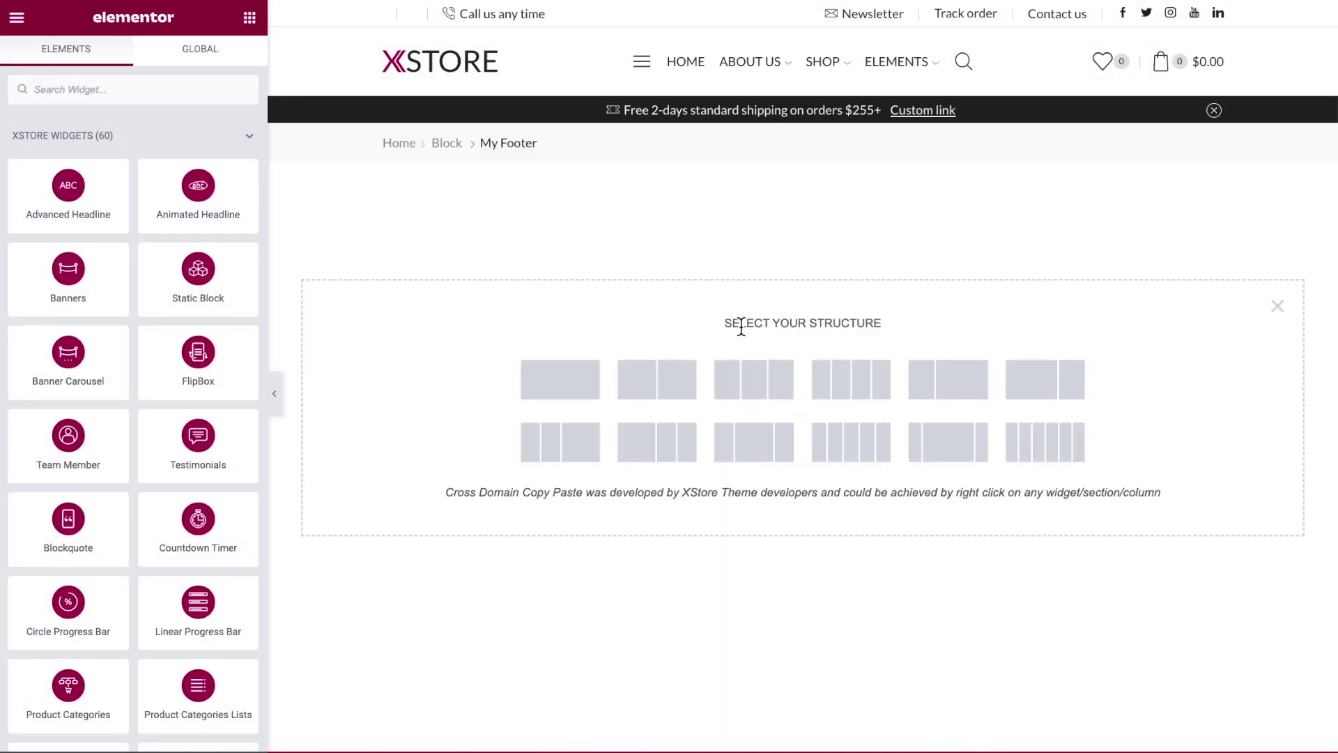
{"action": "left_click", "coordinate": [577, 375]}
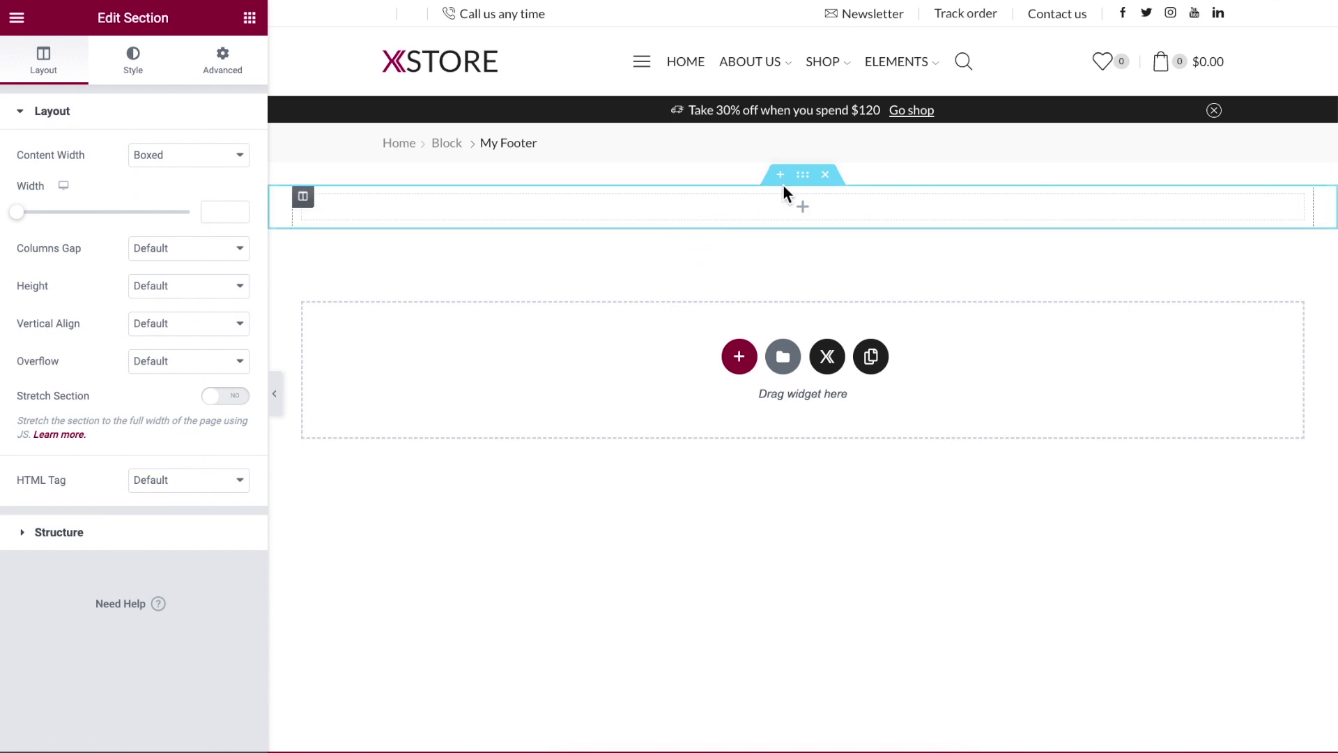
{"action": "right_click", "coordinate": [306, 202]}
{"action": "left_click", "coordinate": [533, 233]}
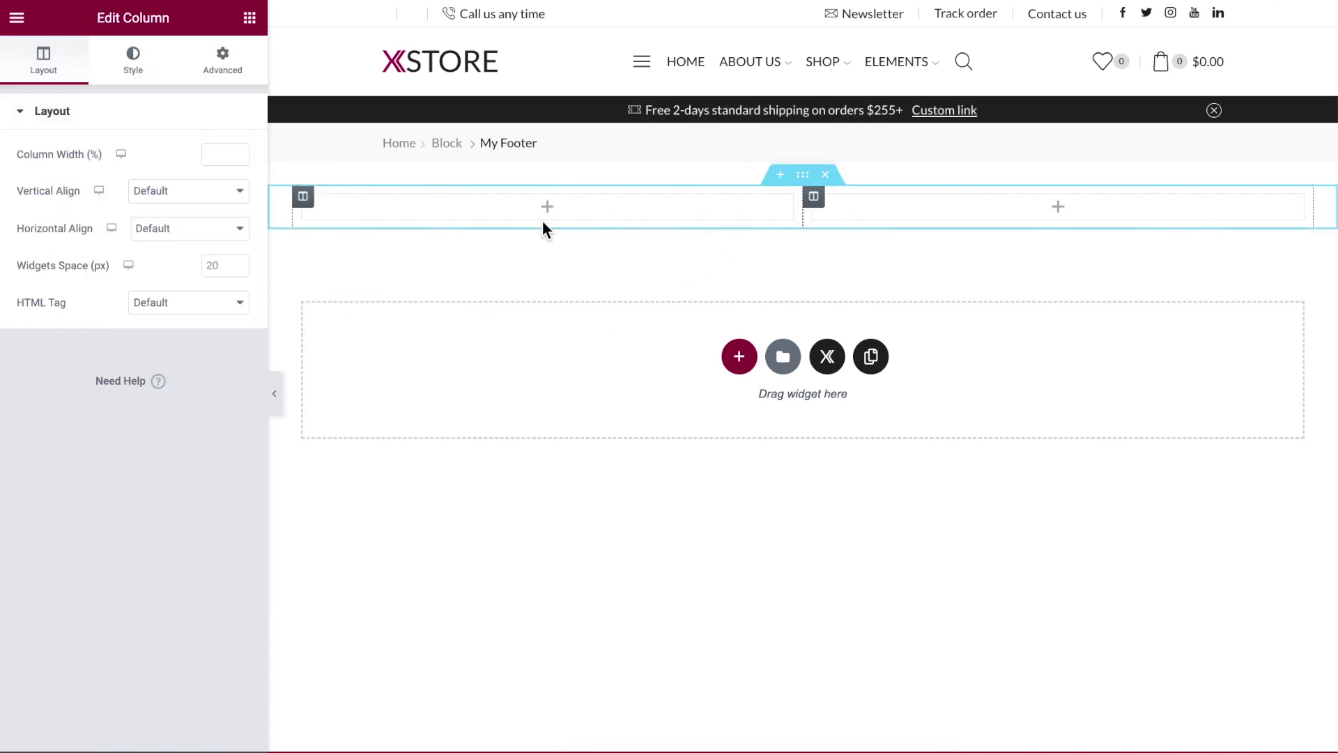
- Look through the available XStore and basic widgets that can be added to the footer columns
{"action": "left_click", "coordinate": [250, 18]}
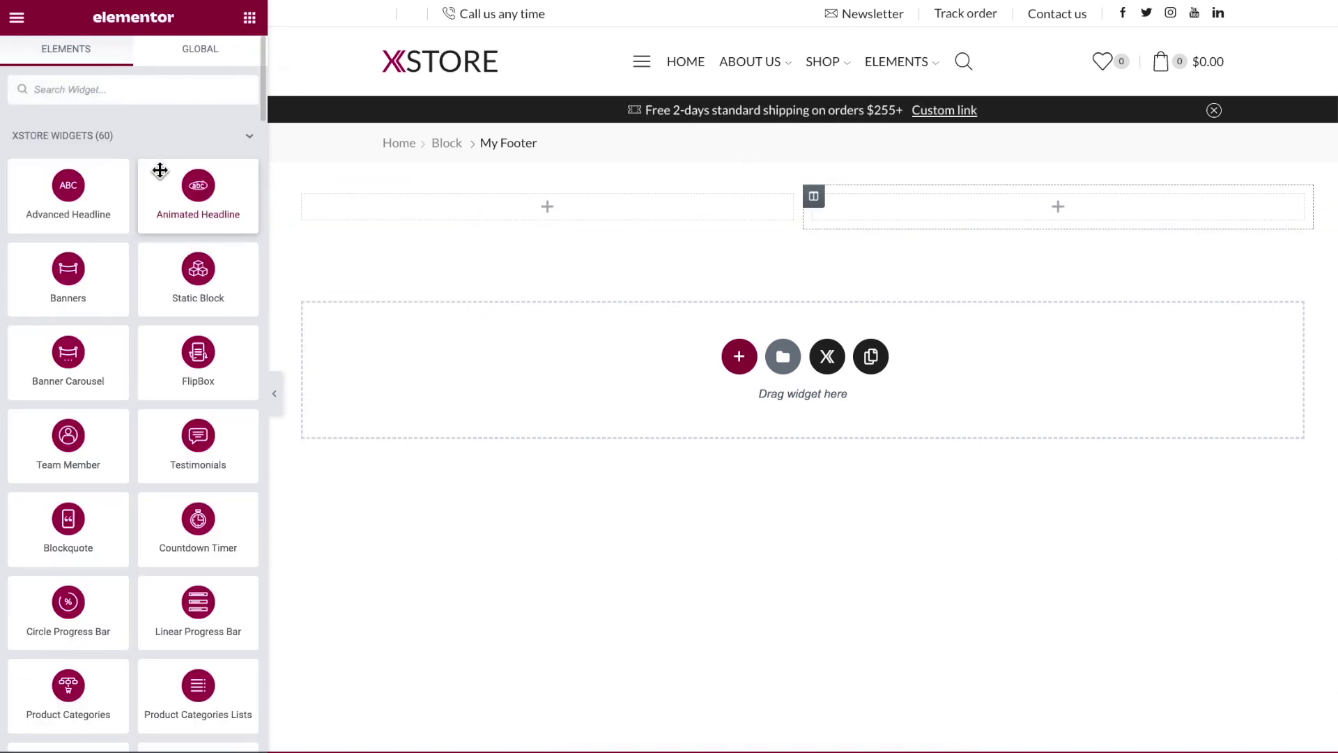
{"action": "scroll", "coordinate": [155, 206], "scroll_direction": "down", "scroll_amount": 5}
{"action": "scroll", "coordinate": [155, 208], "scroll_direction": "down", "scroll_amount": 15}
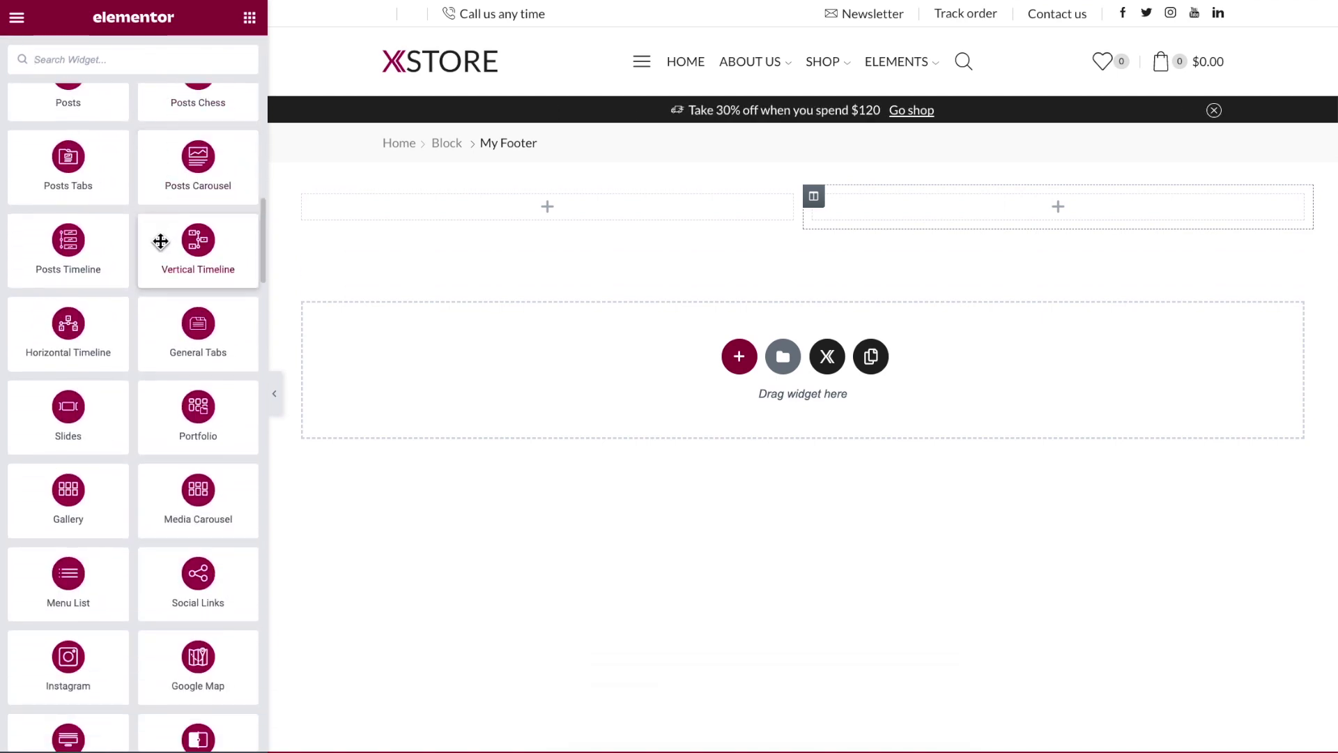
{"action": "scroll", "coordinate": [159, 236], "scroll_direction": "down", "scroll_amount": 12}
{"action": "scroll", "coordinate": [161, 241], "scroll_direction": "down", "scroll_amount": 4}
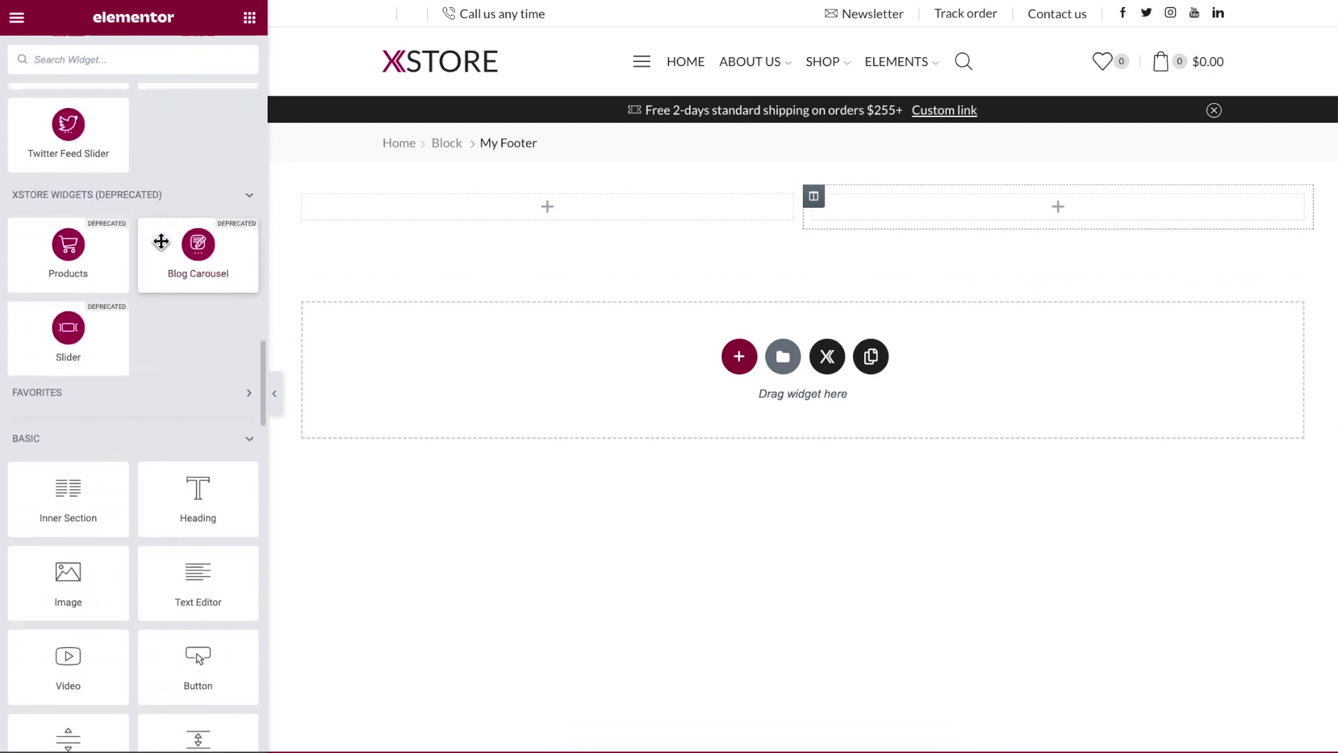
{"action": "scroll", "coordinate": [161, 242], "scroll_direction": "up", "scroll_amount": 4}
{"action": "scroll", "coordinate": [163, 241], "scroll_direction": "up", "scroll_amount": 13}
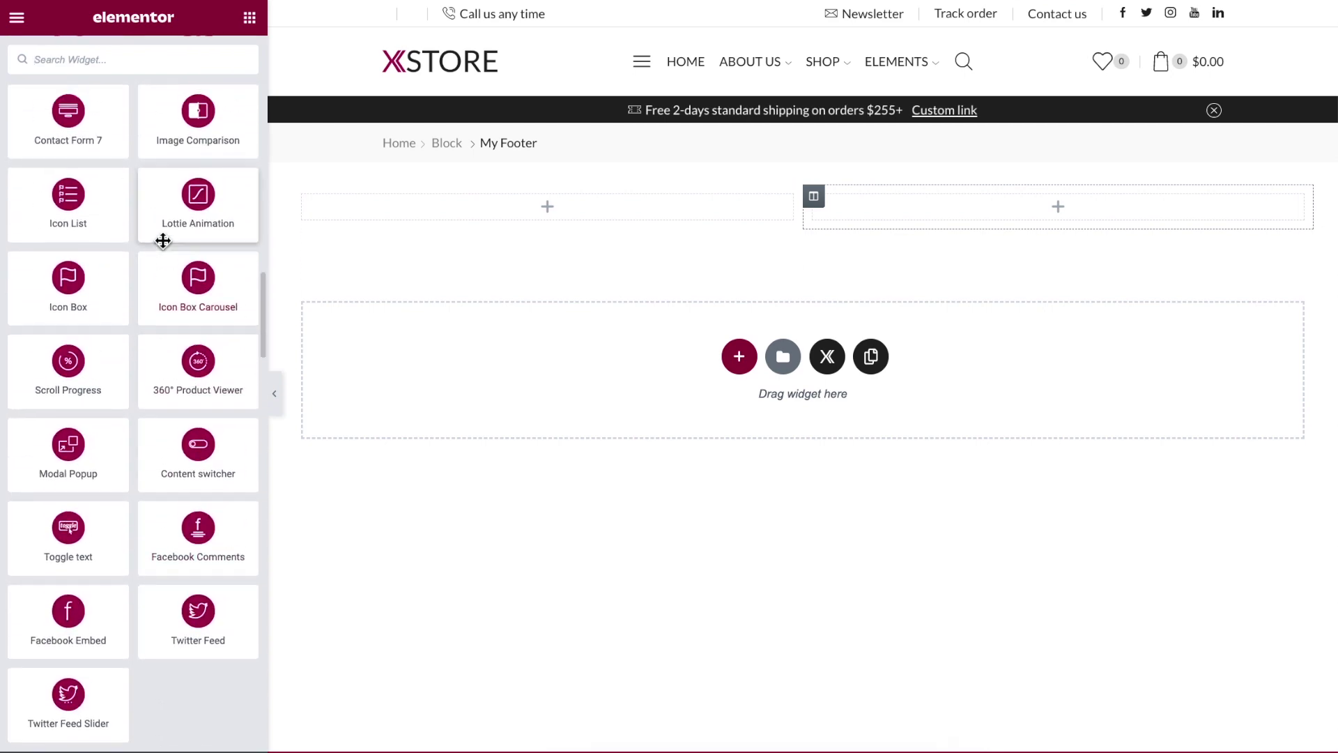
{"action": "scroll", "coordinate": [162, 240], "scroll_direction": "up", "scroll_amount": 15}
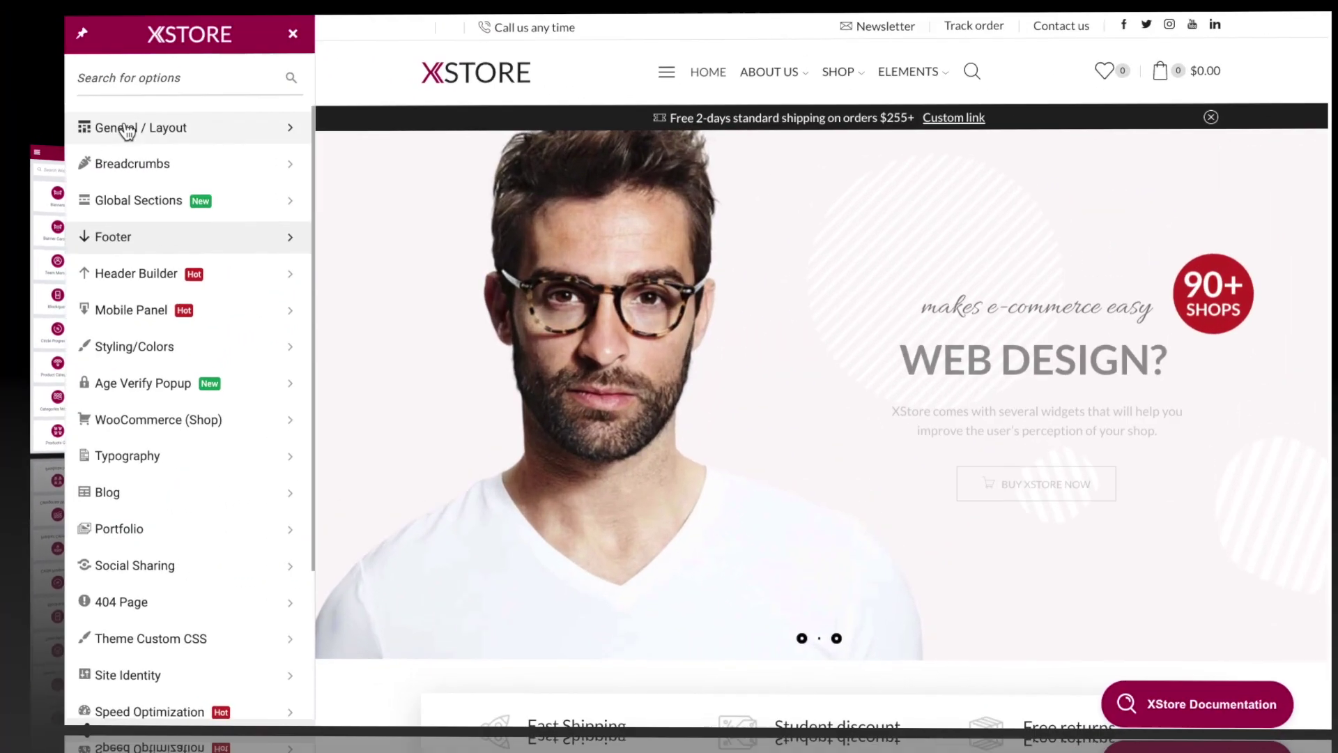
- Review the site-wide General / Layout theme options once more
{"action": "left_click", "coordinate": [129, 127]}
{"action": "scroll", "coordinate": [141, 174], "scroll_direction": "down", "scroll_amount": 5}
{"action": "scroll", "coordinate": [141, 174], "scroll_direction": "down", "scroll_amount": 8}
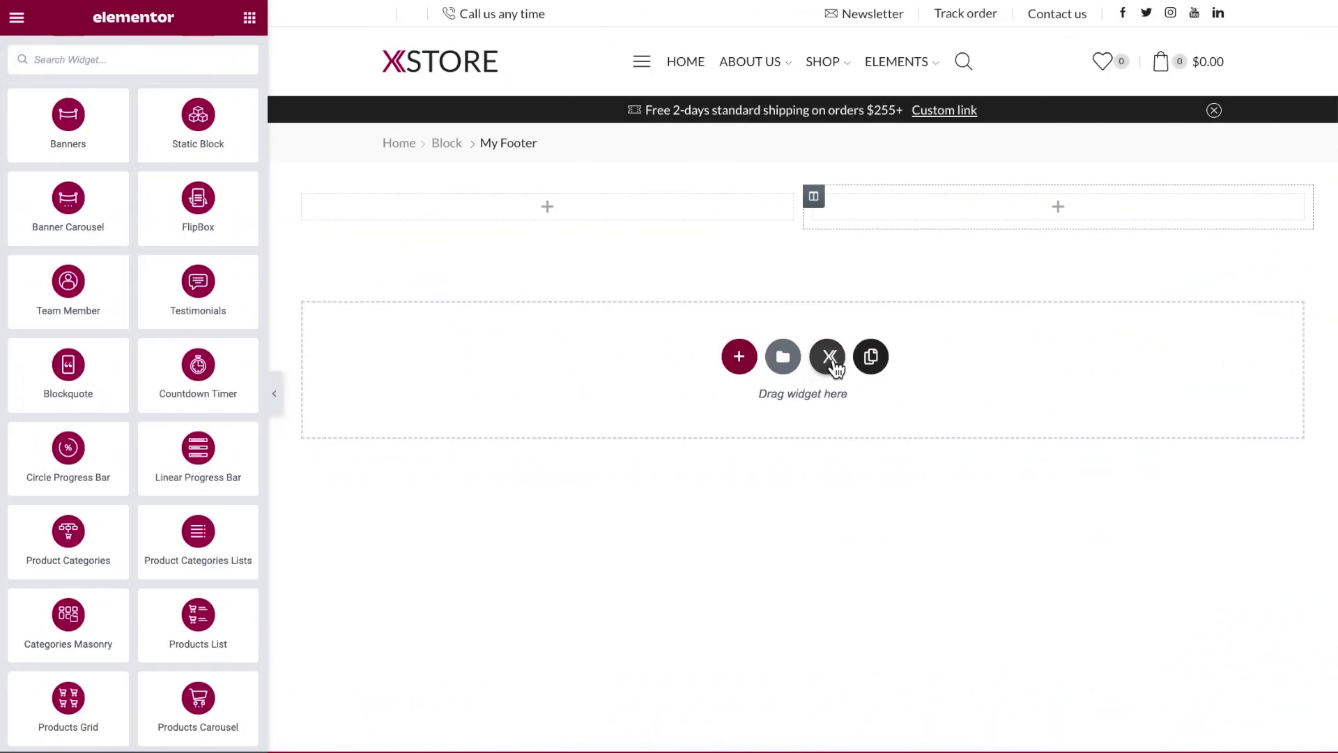
- Open the XStore Studio template library and filter the templates by the Footer category
{"action": "left_click", "coordinate": [834, 360]}
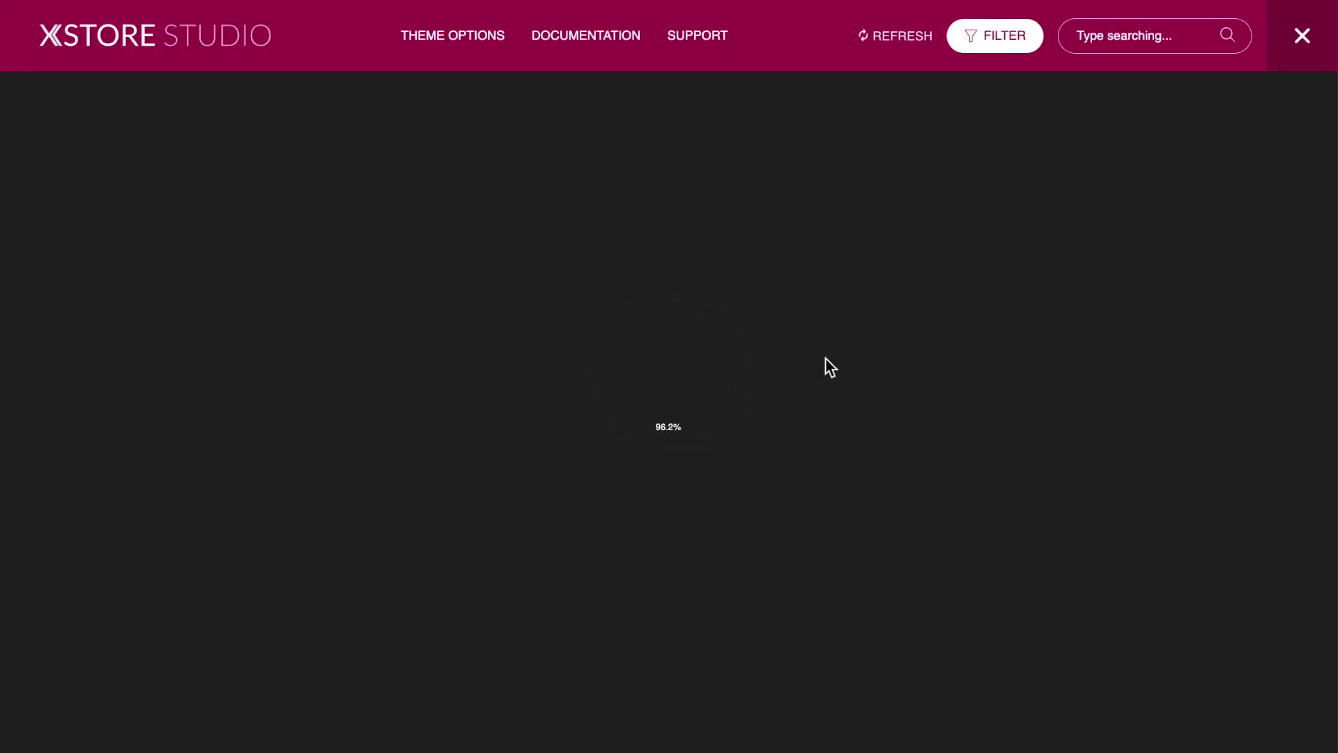
{"action": "mouse_move", "coordinate": [828, 369]}
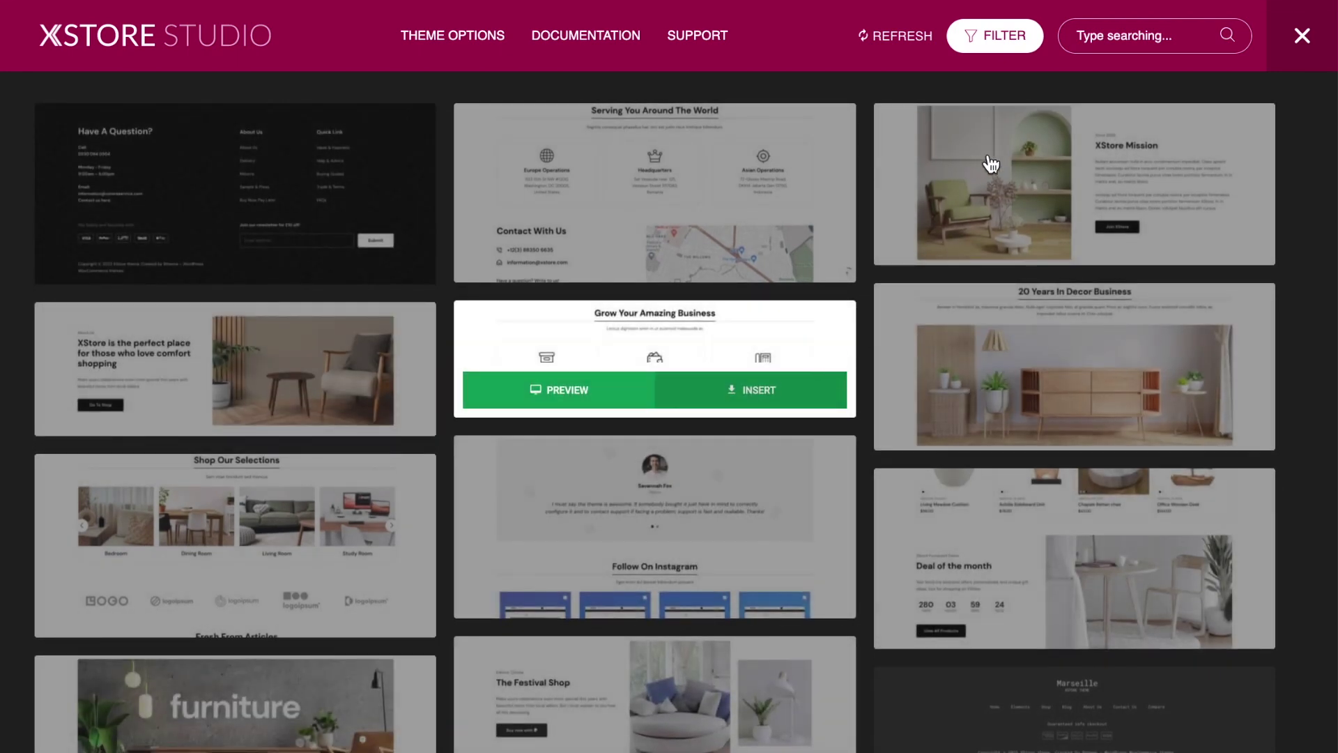
{"action": "left_click", "coordinate": [1000, 43]}
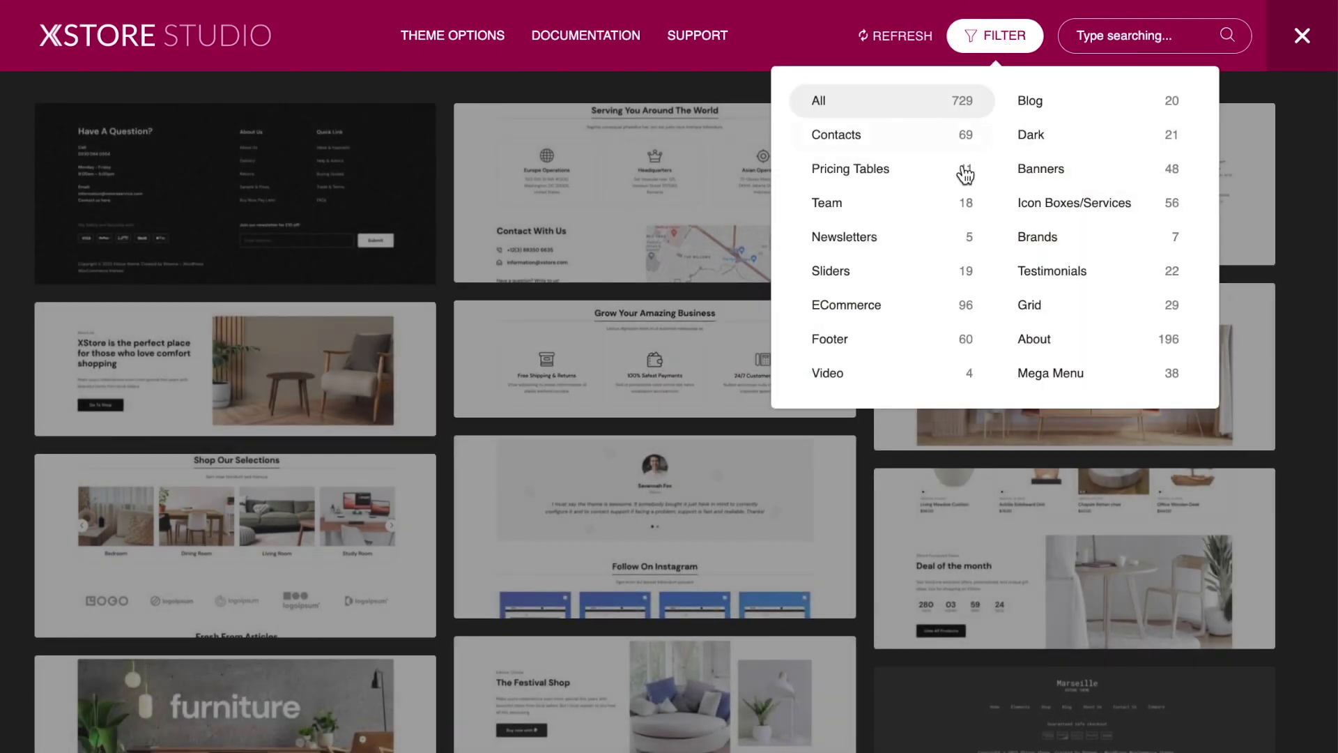
{"action": "left_click", "coordinate": [911, 348]}
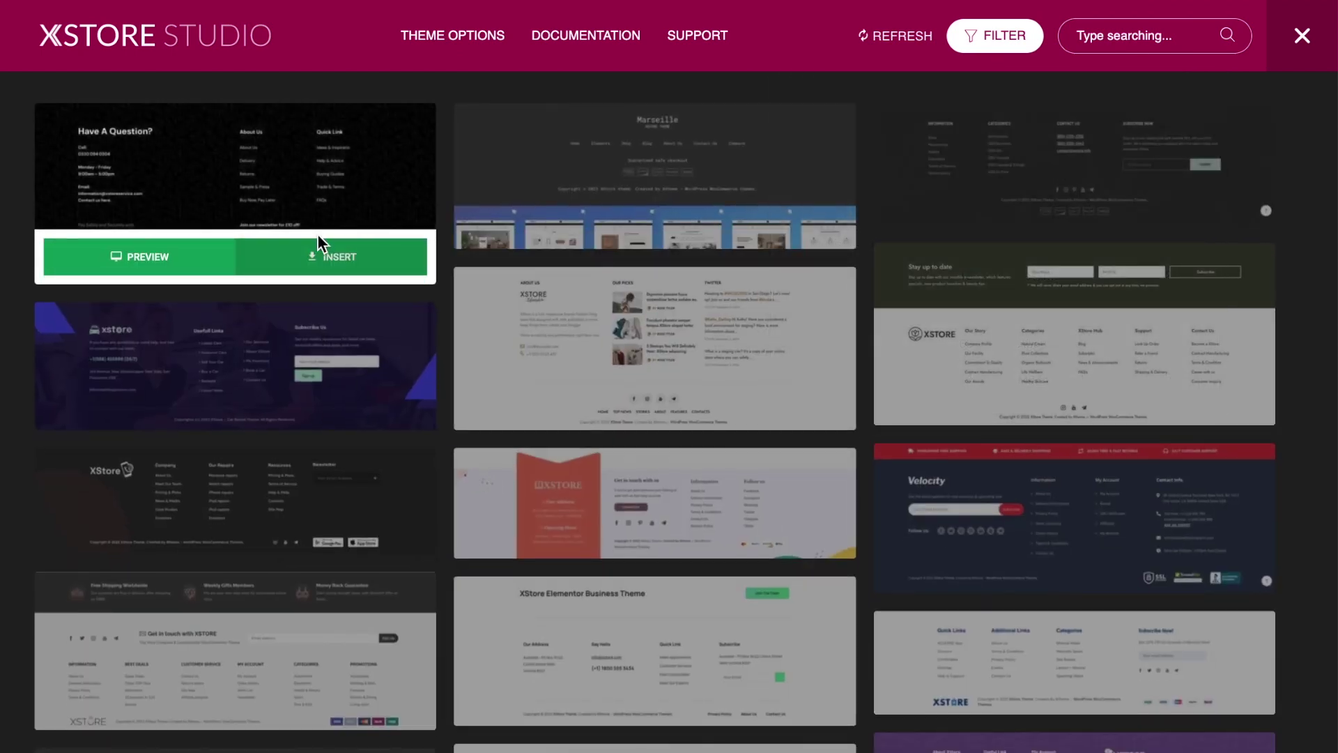
{"action": "mouse_move", "coordinate": [1021, 209]}
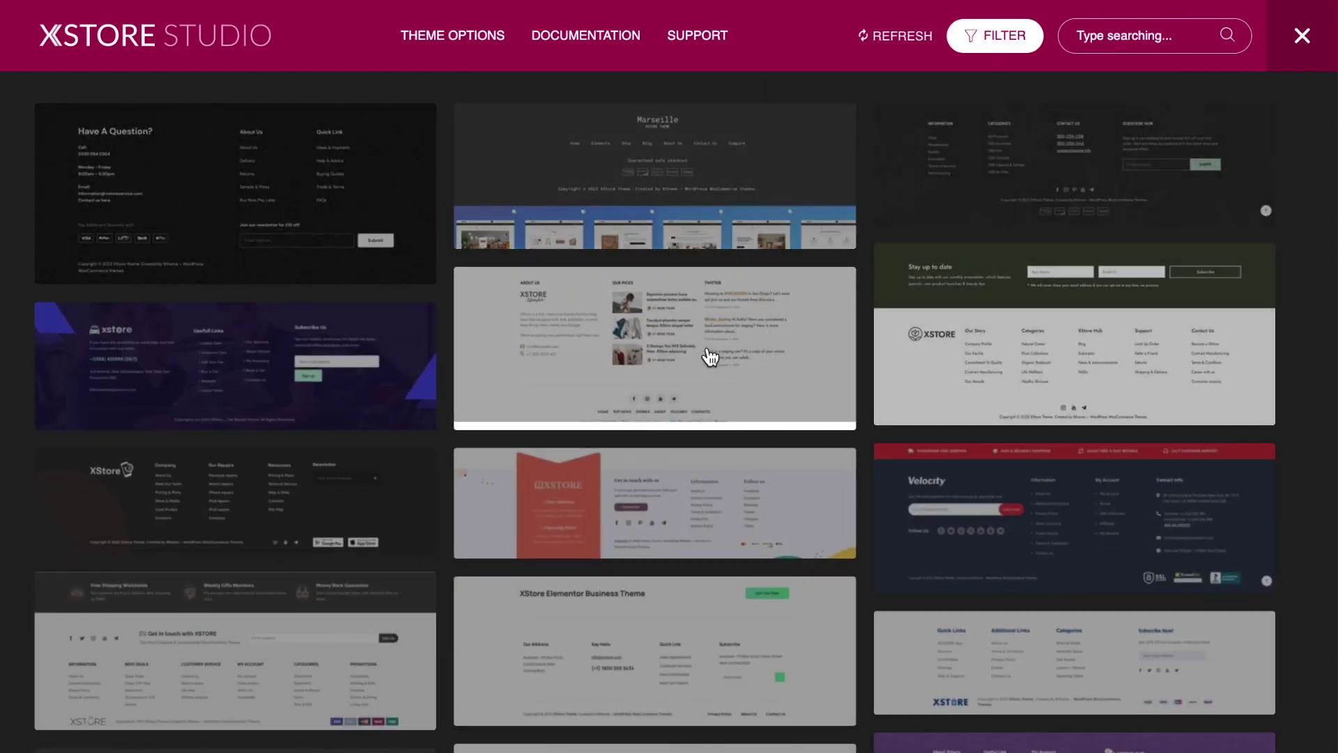
- Preview and insert the dark "Have A Question?" footer template, and delete the empty two-column section above it
{"action": "left_click", "coordinate": [170, 261]}
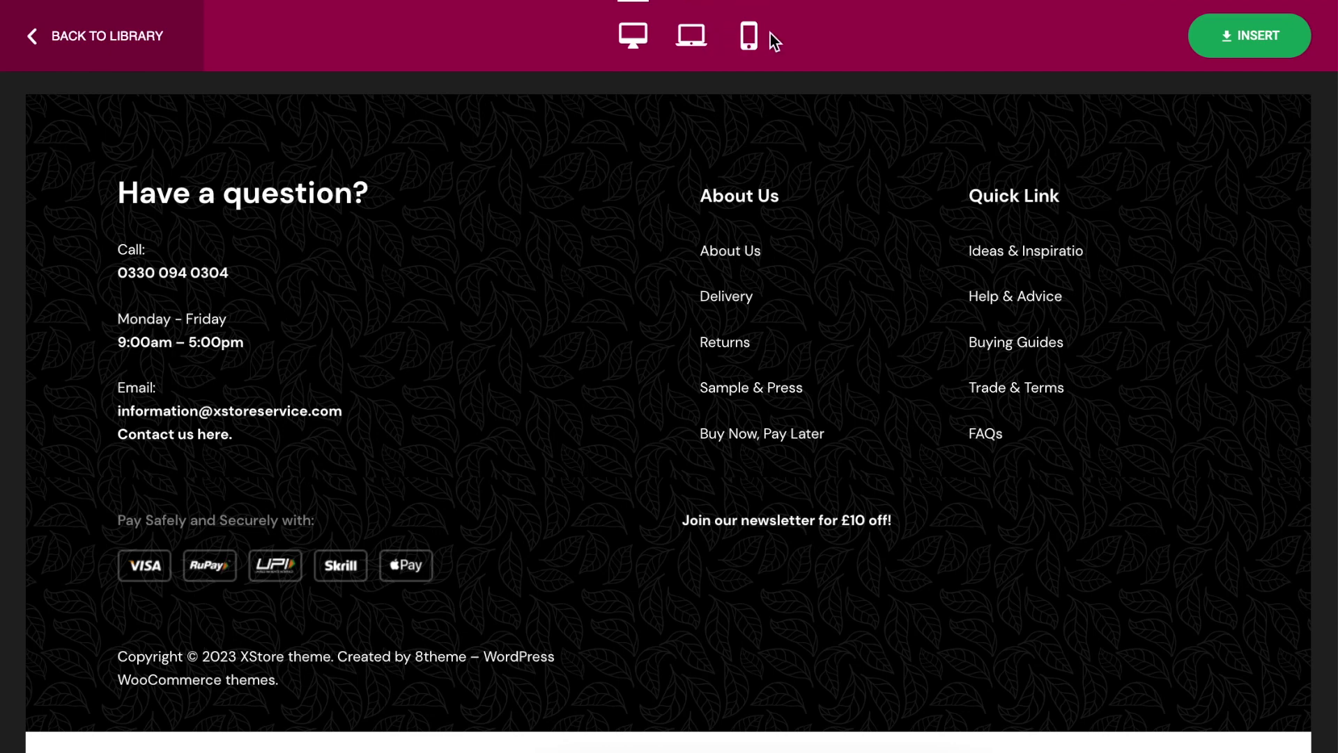
{"action": "left_click", "coordinate": [1224, 40]}
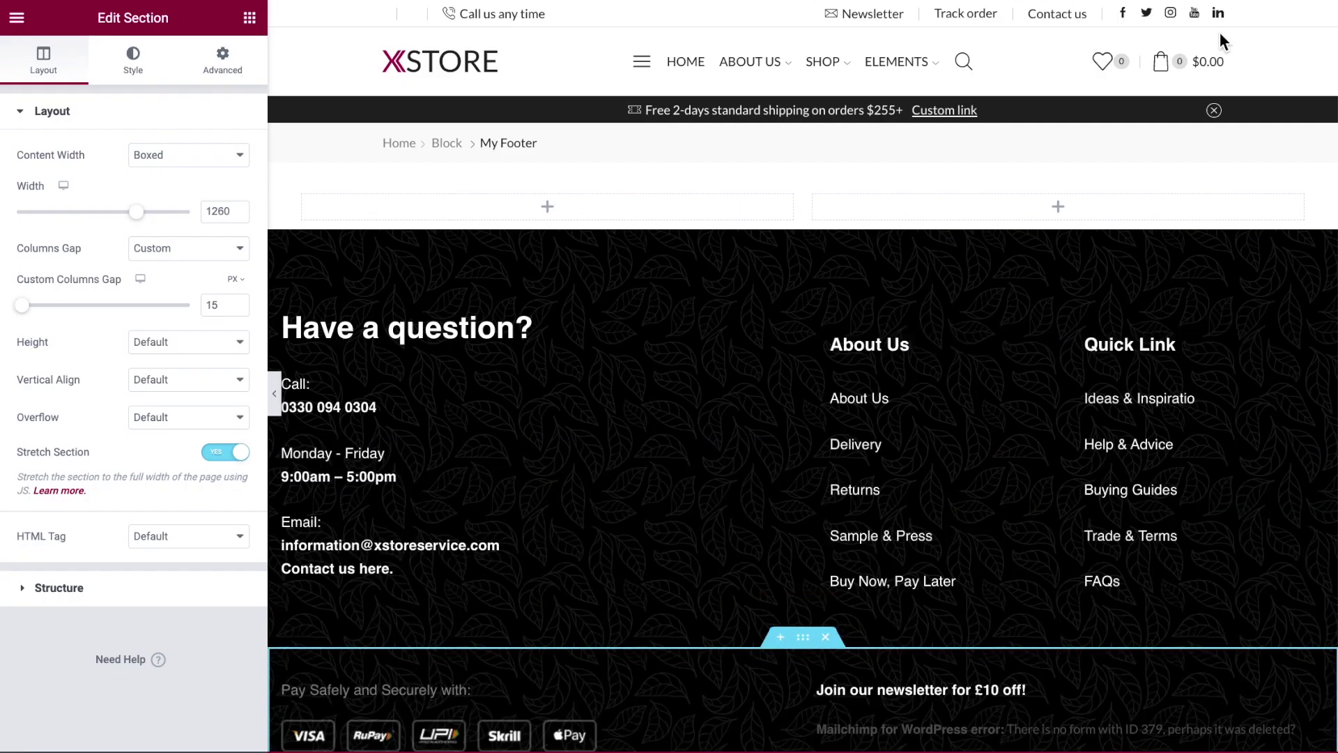
{"action": "left_click", "coordinate": [832, 182]}
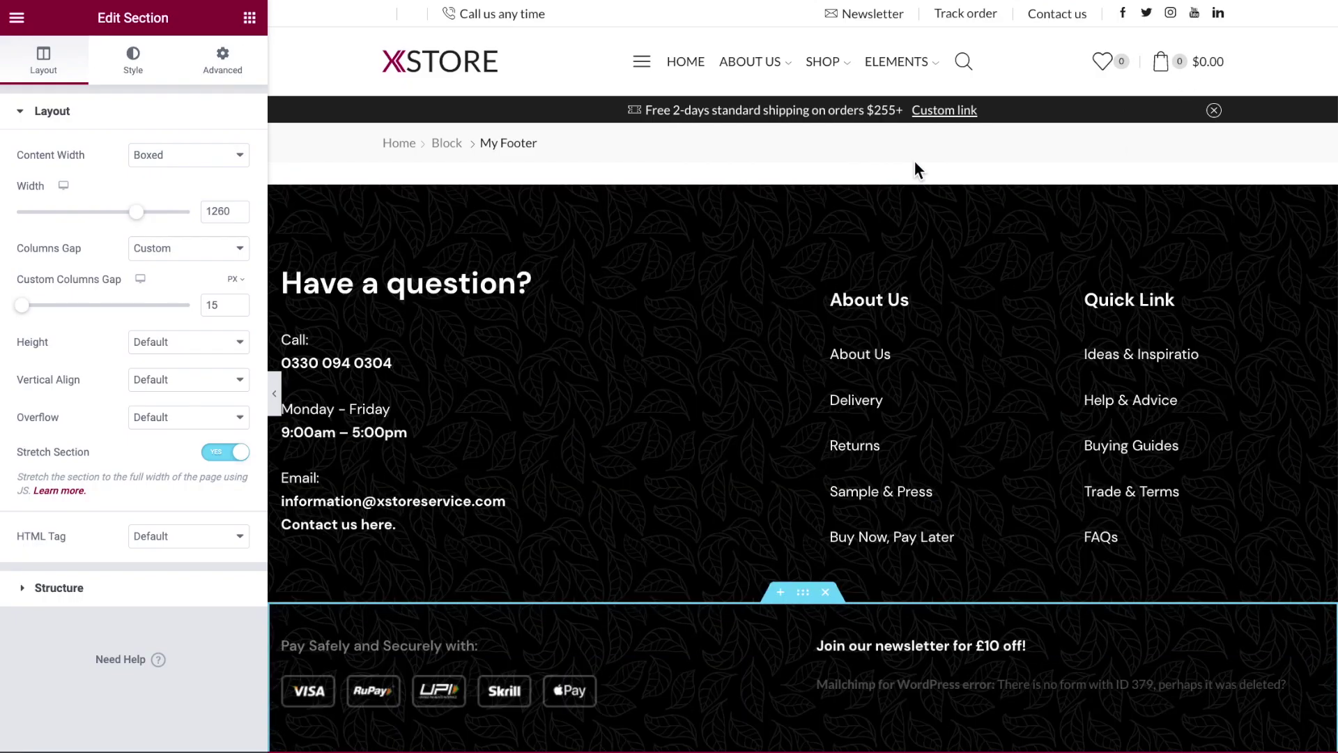
- Open the content settings of the "Call:" headline and look over the rest of the inserted footer template
{"action": "left_click", "coordinate": [473, 296]}
{"action": "left_click", "coordinate": [125, 183]}
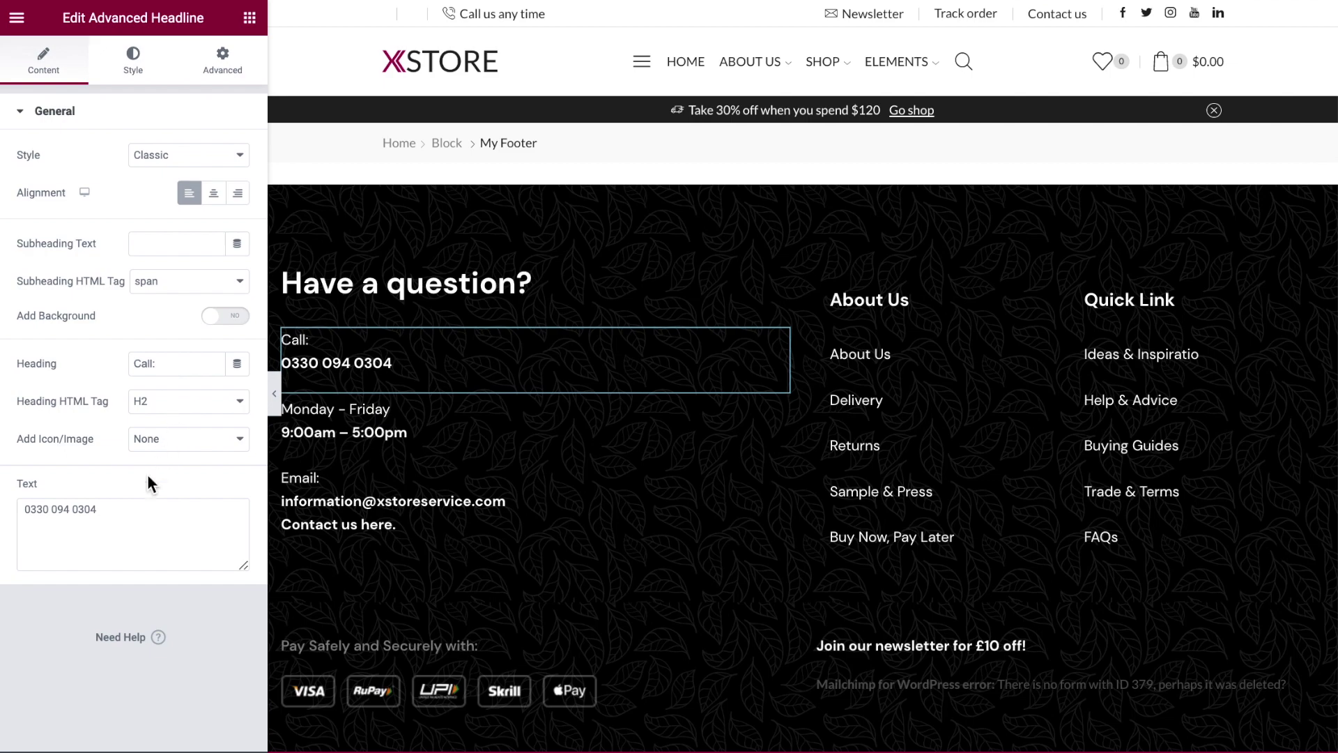
{"action": "left_click", "coordinate": [139, 524]}
{"action": "scroll", "coordinate": [422, 488], "scroll_direction": "down", "scroll_amount": 2}
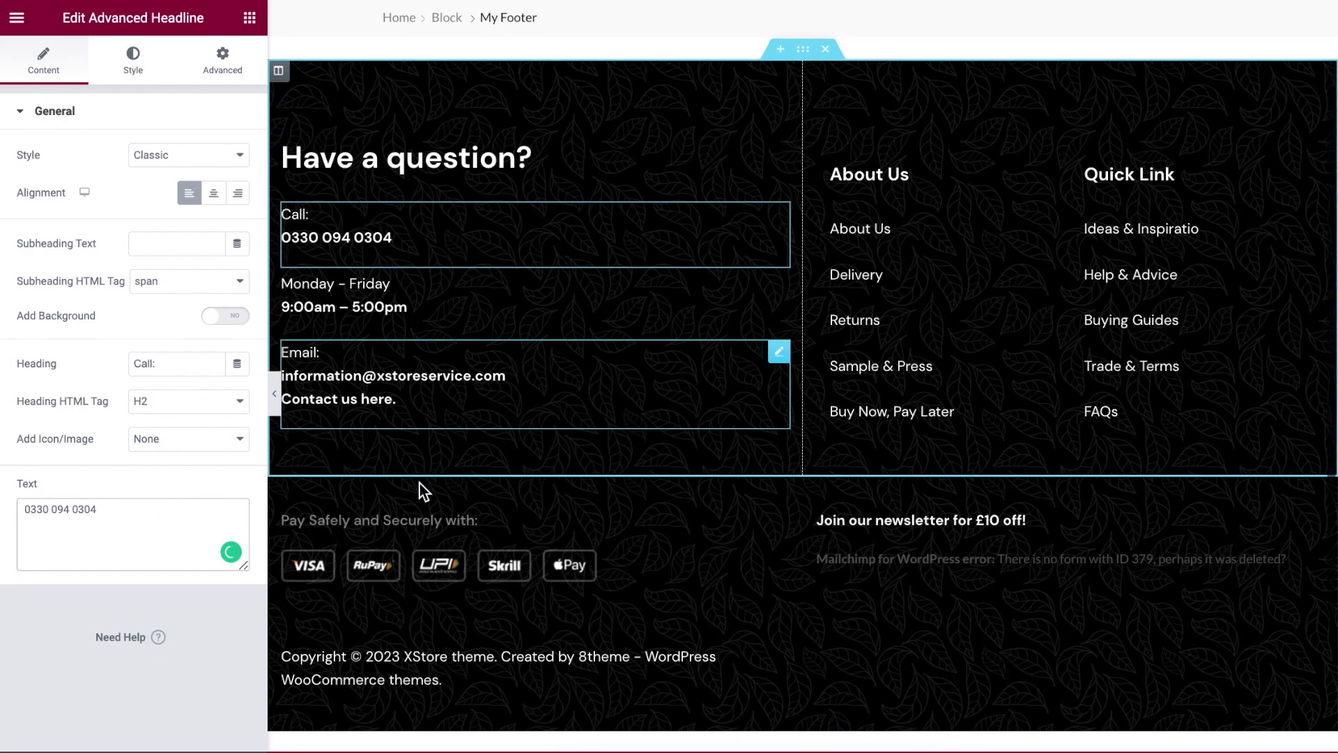
{"action": "scroll", "coordinate": [572, 571], "scroll_direction": "down", "scroll_amount": 2}
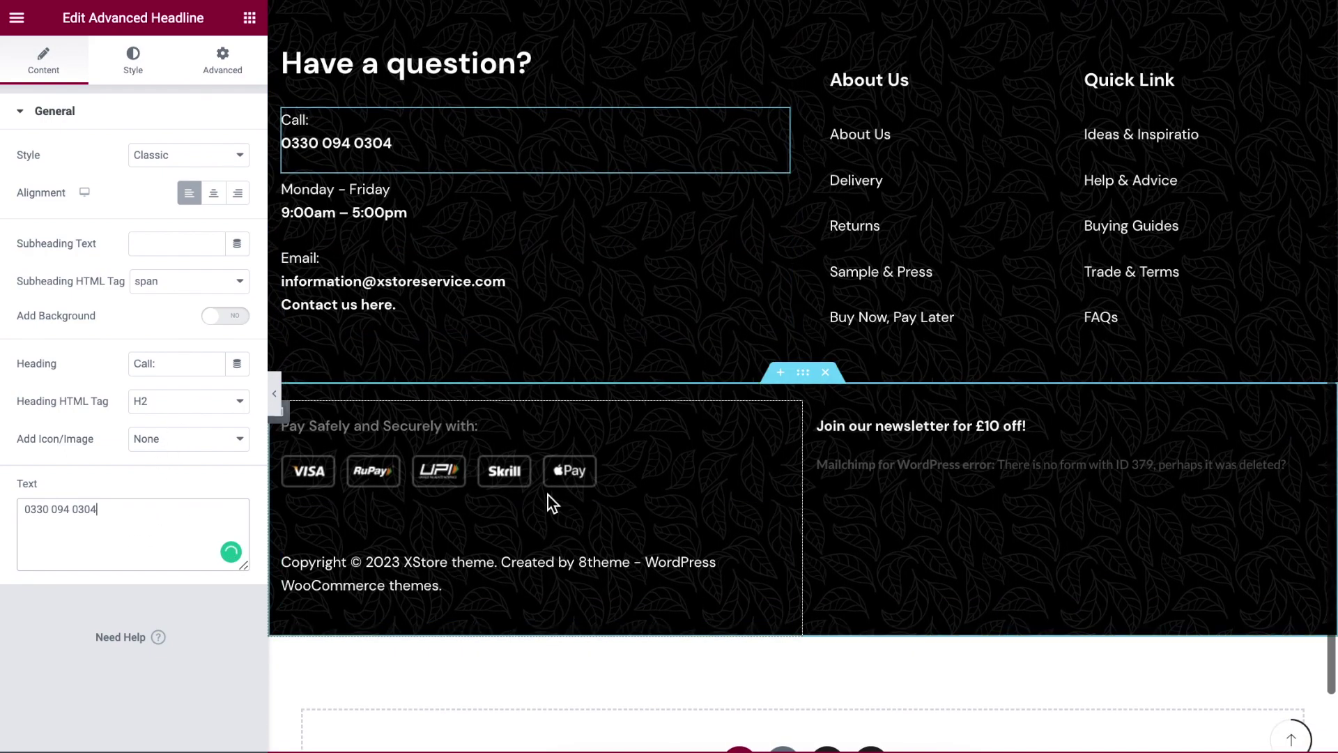
{"action": "scroll", "coordinate": [549, 492], "scroll_direction": "down", "scroll_amount": 1}
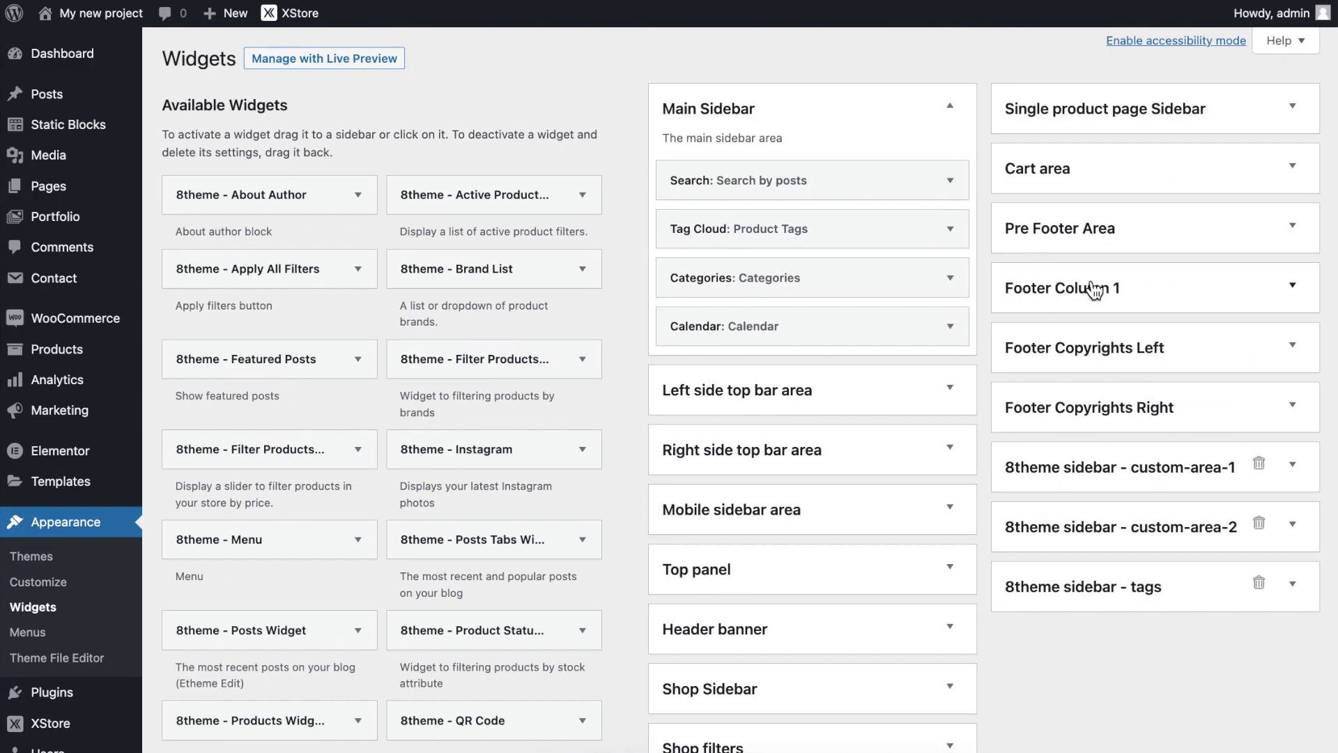
- Add an 8theme - Static Block widget to the Footer Column 1 area, choose the "My footer" block, and save the widget
{"action": "left_click", "coordinate": [1102, 299]}
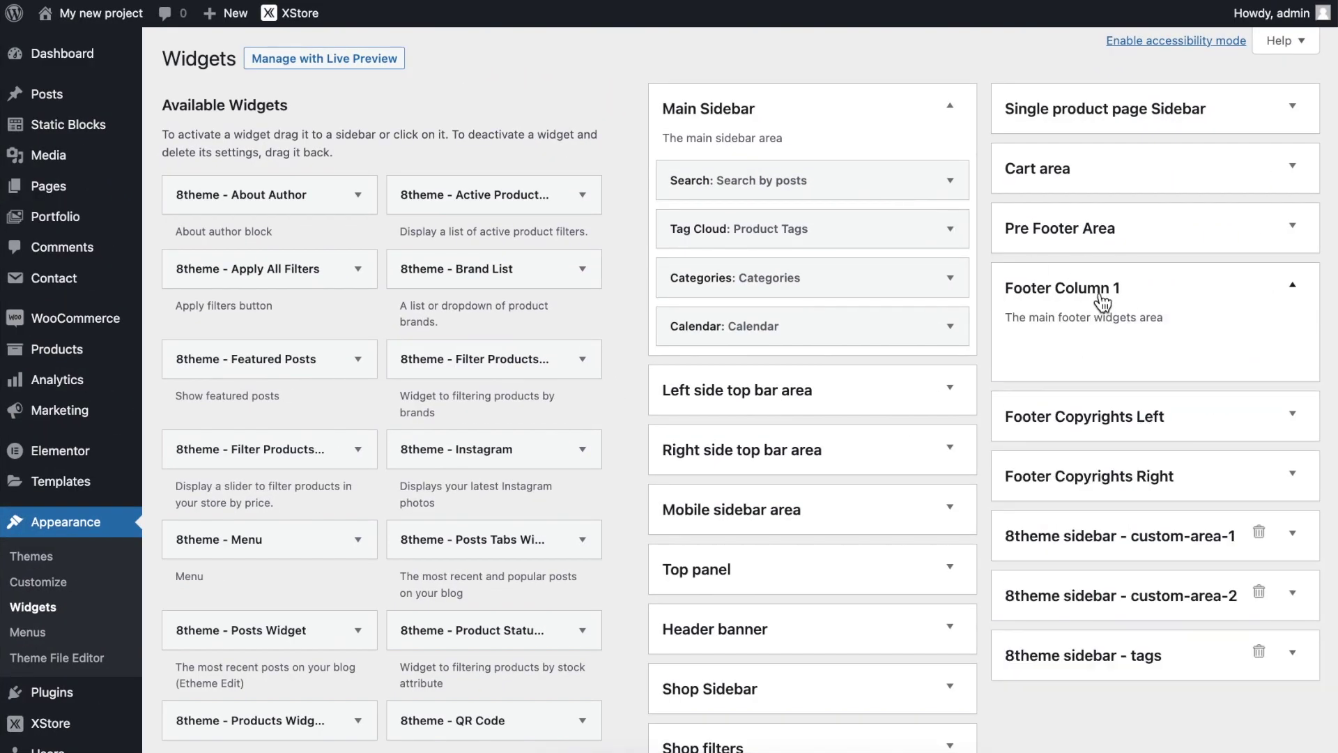
{"action": "scroll", "coordinate": [607, 383], "scroll_direction": "down", "scroll_amount": 5}
{"action": "left_click_drag", "start_coordinate": [558, 687], "coordinate": [1087, 140]}
{"action": "scroll", "coordinate": [1141, 231], "scroll_direction": "up", "scroll_amount": 3}
{"action": "left_click", "coordinate": [1146, 331]}
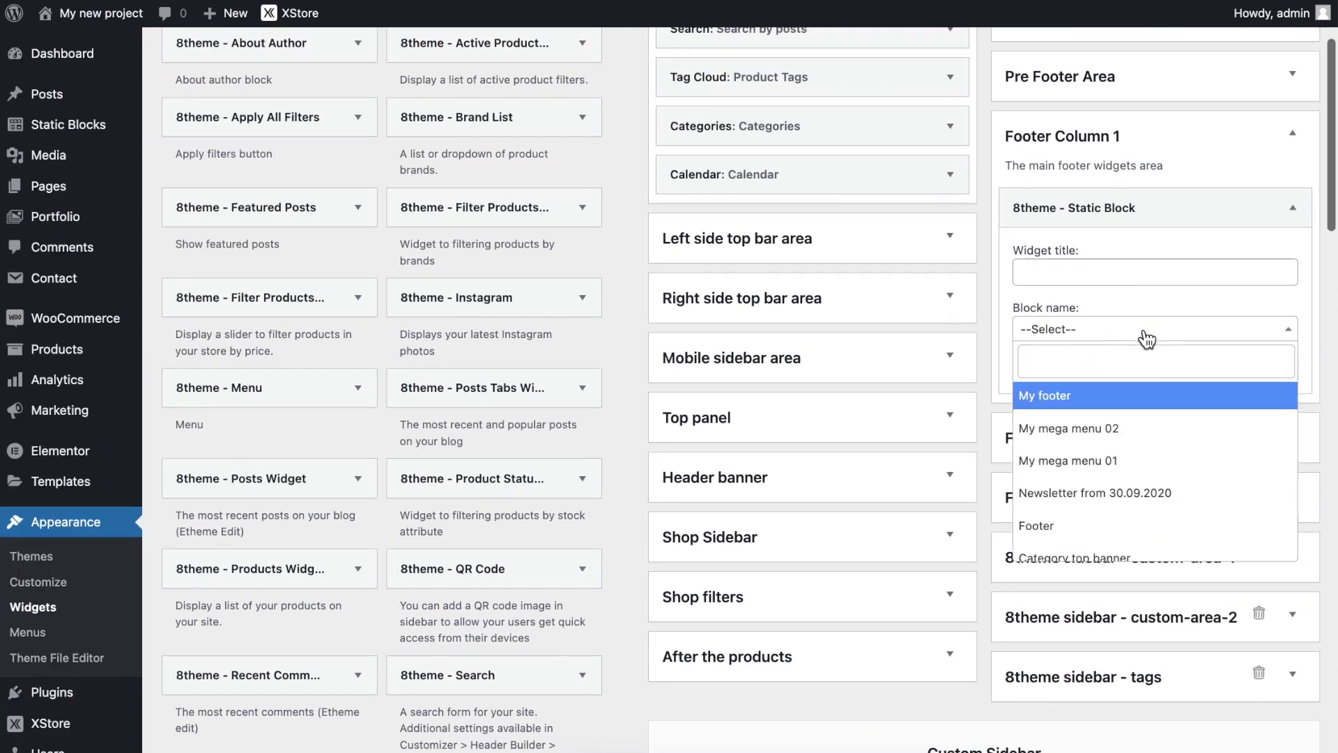
{"action": "left_click", "coordinate": [1135, 393]}
{"action": "left_click", "coordinate": [1269, 372]}
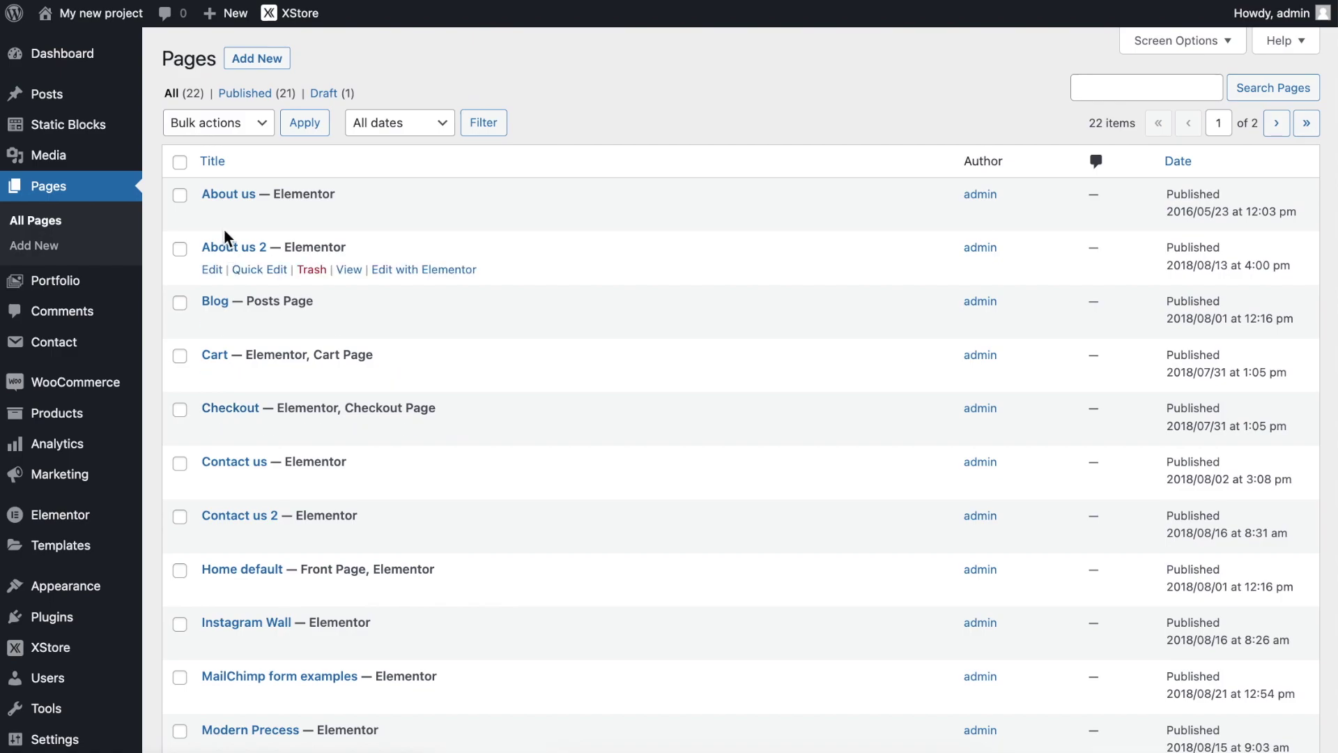
- Edit the "About us 2" page, set its custom footer to "Footer" in the 8theme layout options, and update the page
{"action": "left_click", "coordinate": [218, 249]}
{"action": "scroll", "coordinate": [217, 249], "scroll_direction": "down", "scroll_amount": 2}
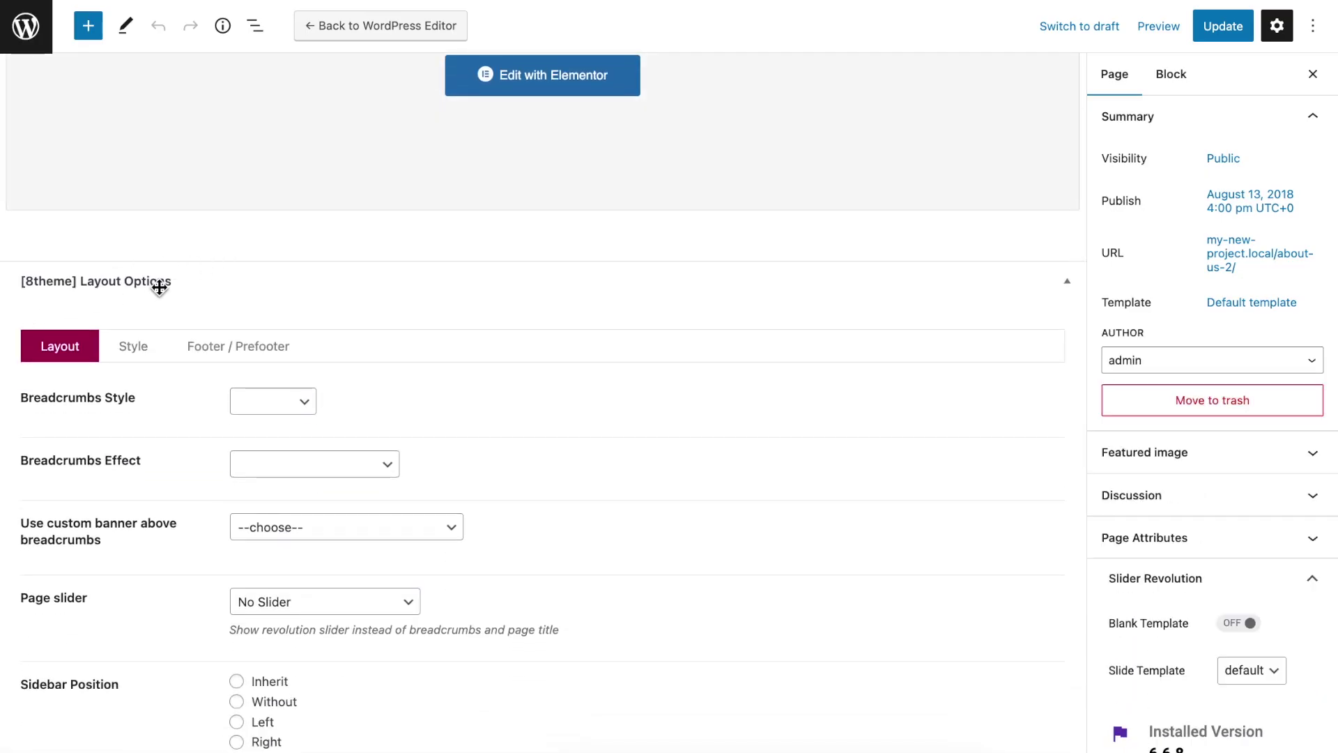
{"action": "left_click", "coordinate": [224, 350]}
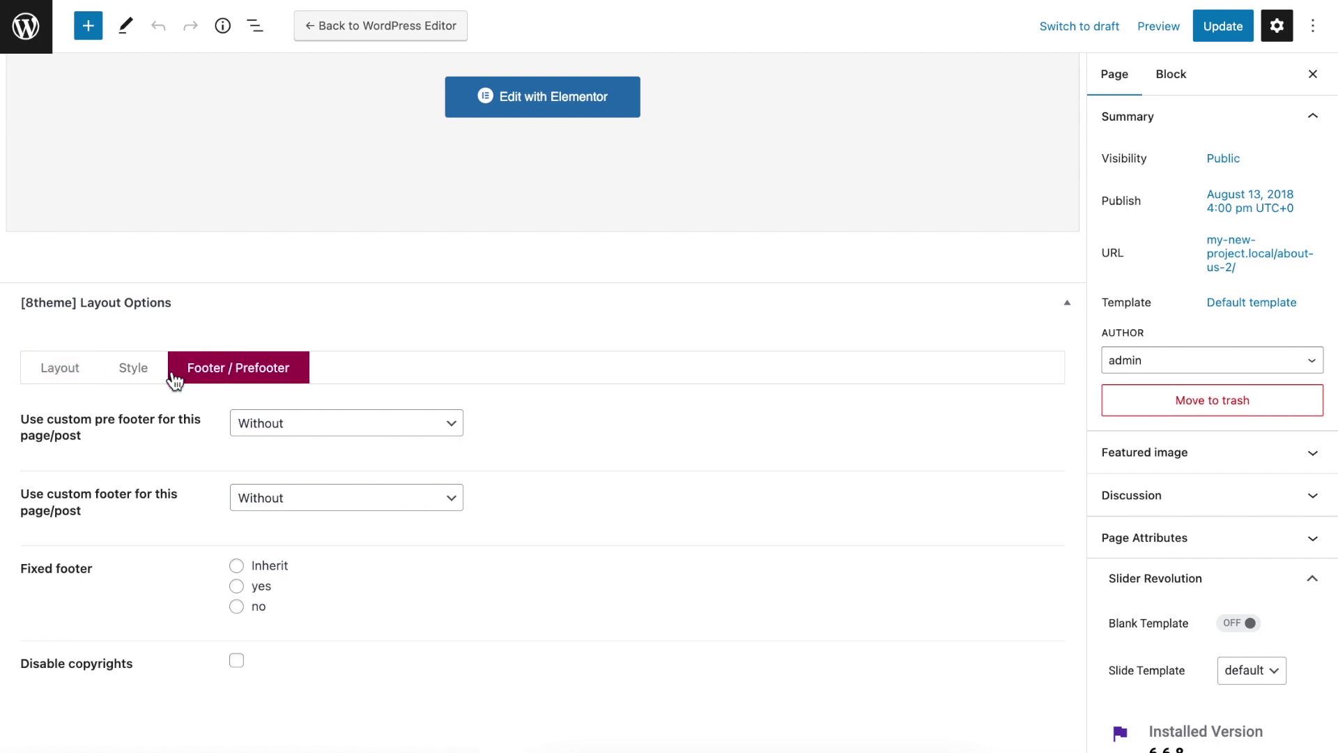
{"action": "left_click", "coordinate": [263, 508]}
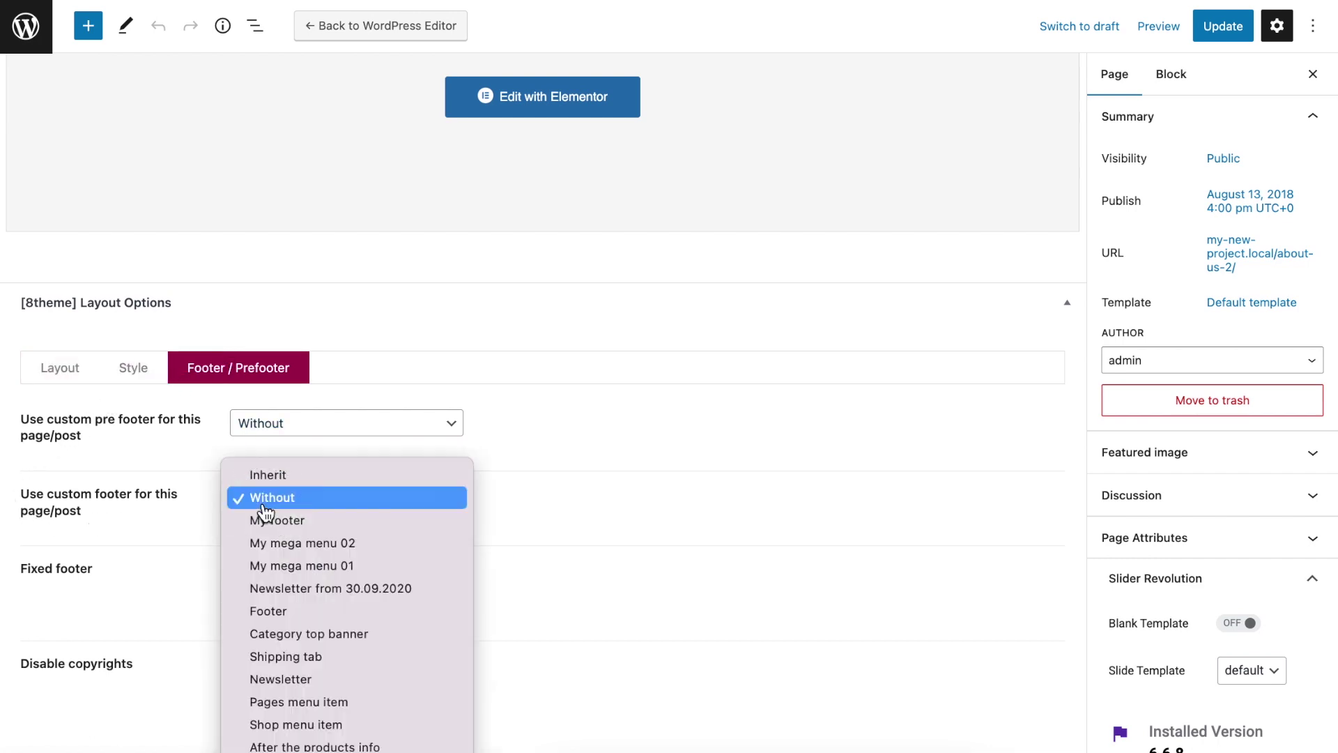
{"action": "left_click", "coordinate": [299, 611]}
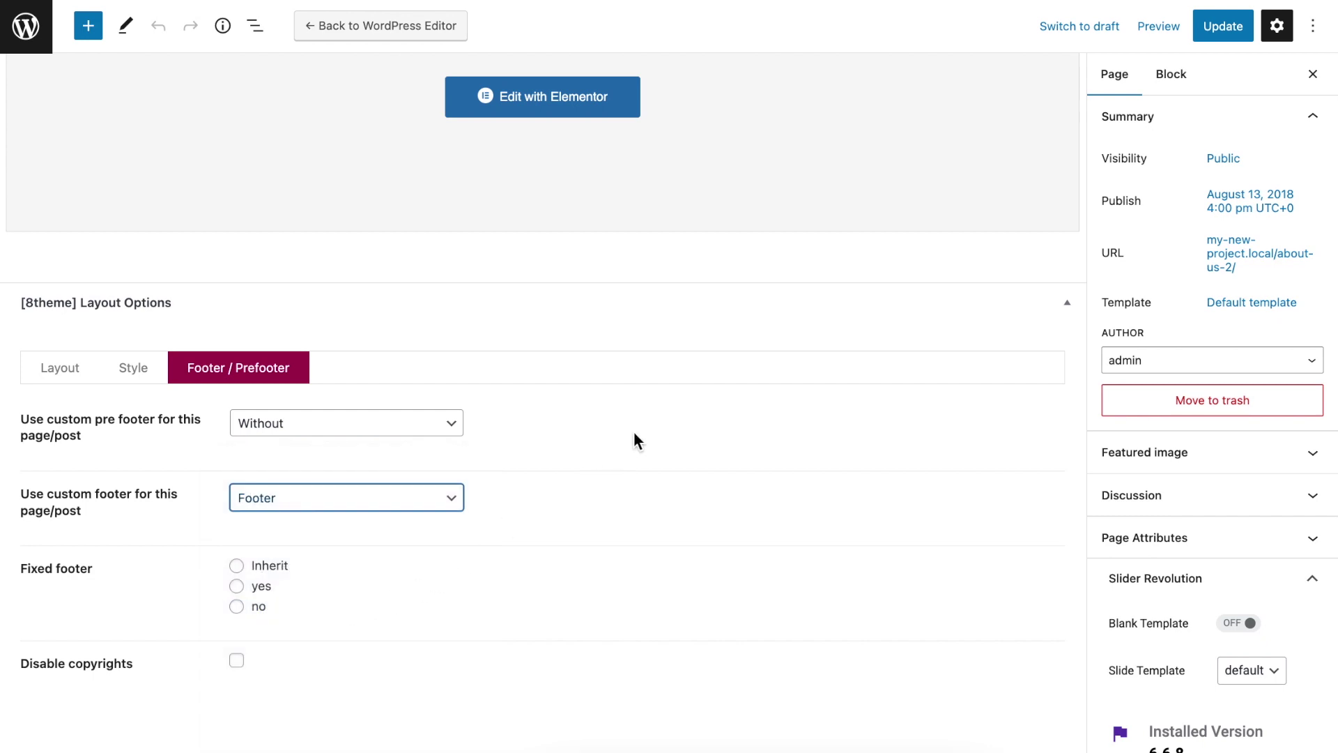
{"action": "left_click", "coordinate": [1224, 26]}
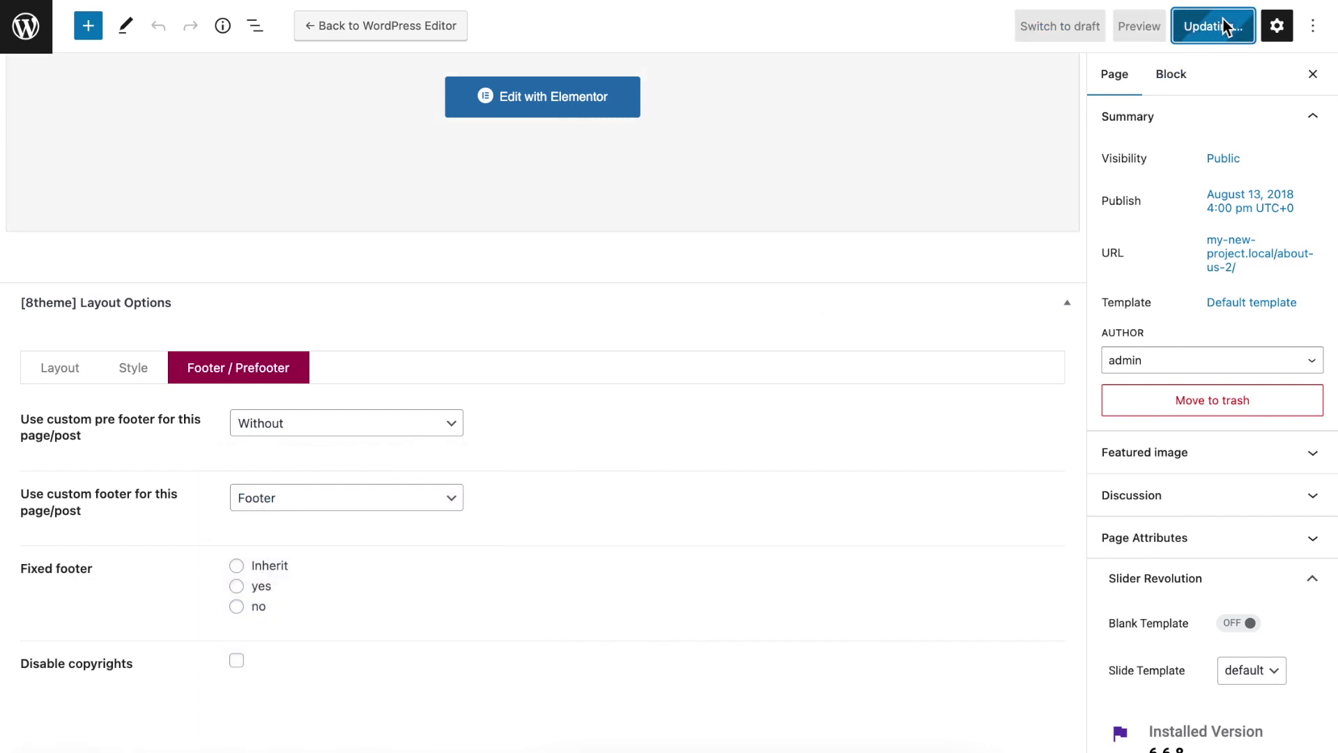